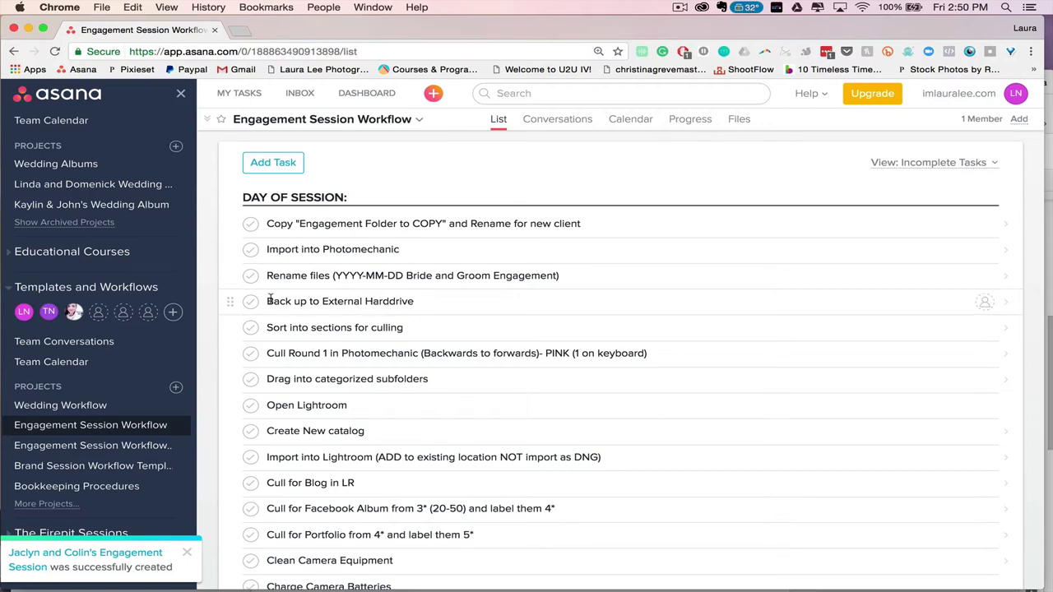
Browse the Wedding, Engagement Session and Bookkeeping template projects, ending on Engagement Session Workflow
scroll(270, 300, down, 5)
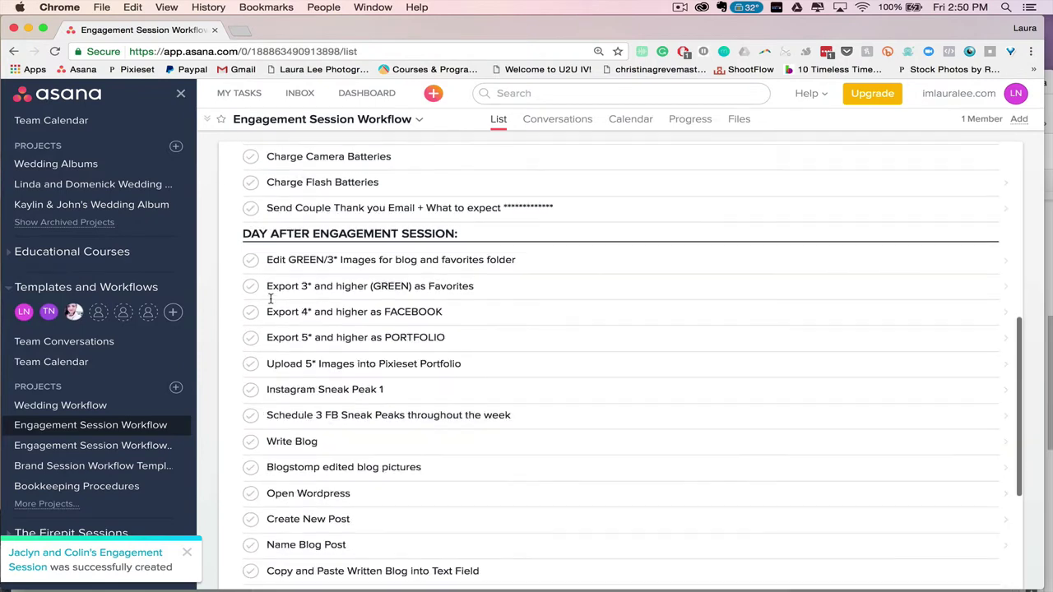
scroll(270, 301, up, 3)
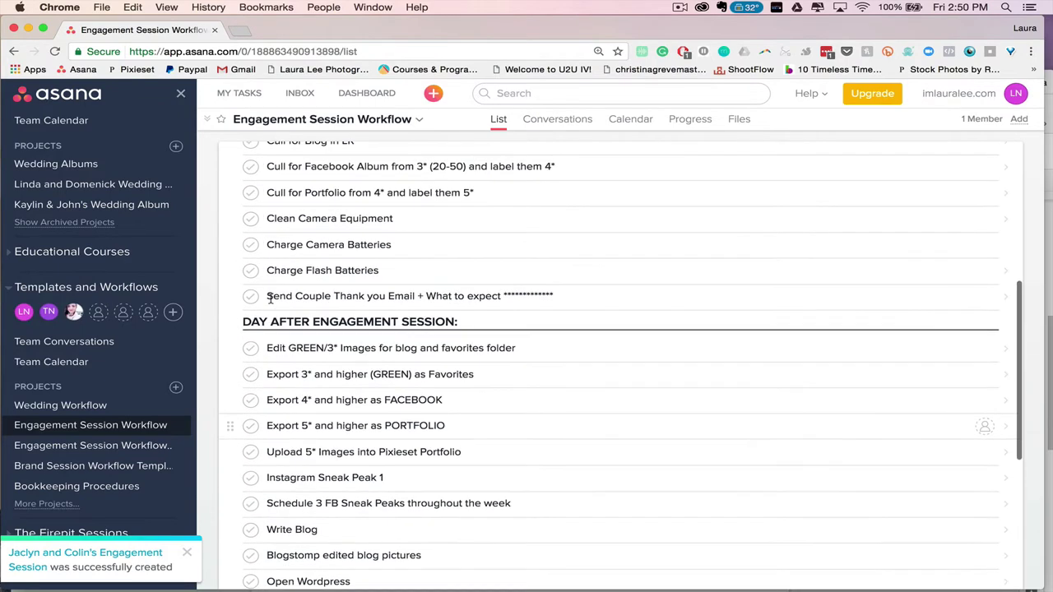
scroll(270, 300, up, 5)
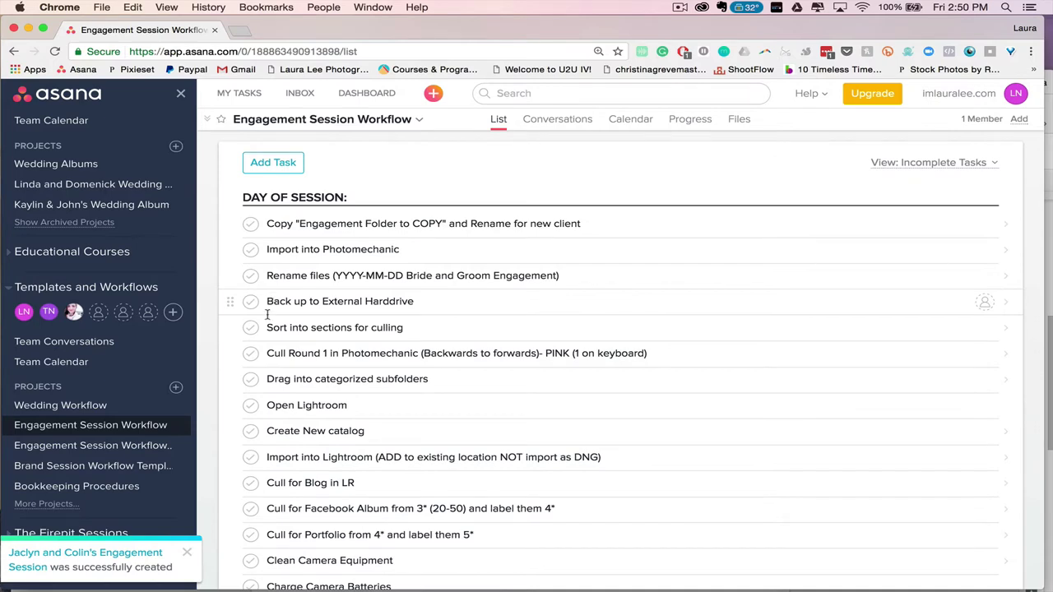
scroll(239, 370, down, 10)
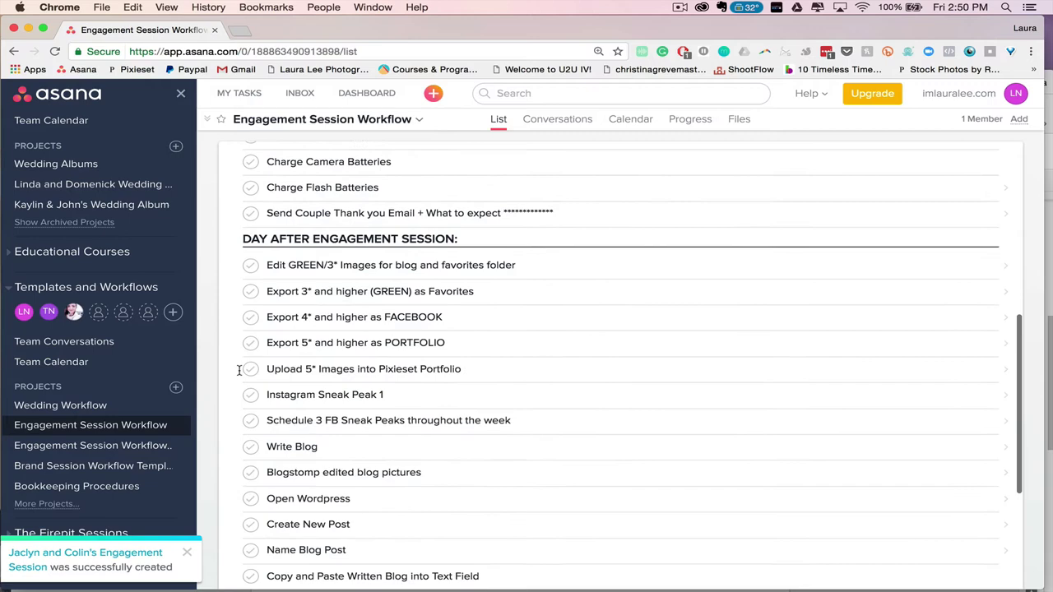
scroll(239, 370, down, 4)
scroll(239, 370, up, 6)
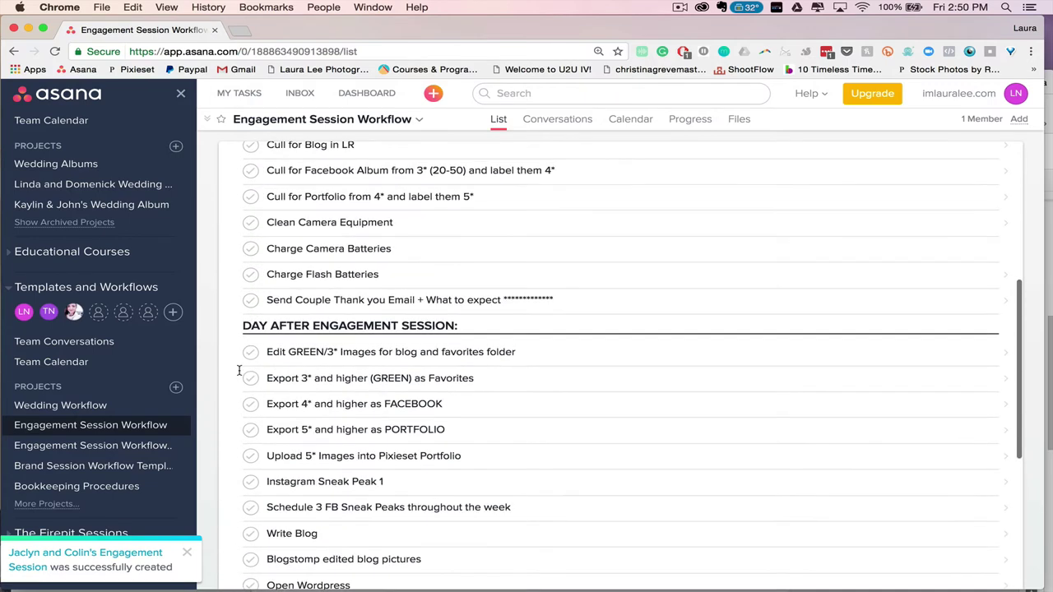
scroll(239, 370, up, 8)
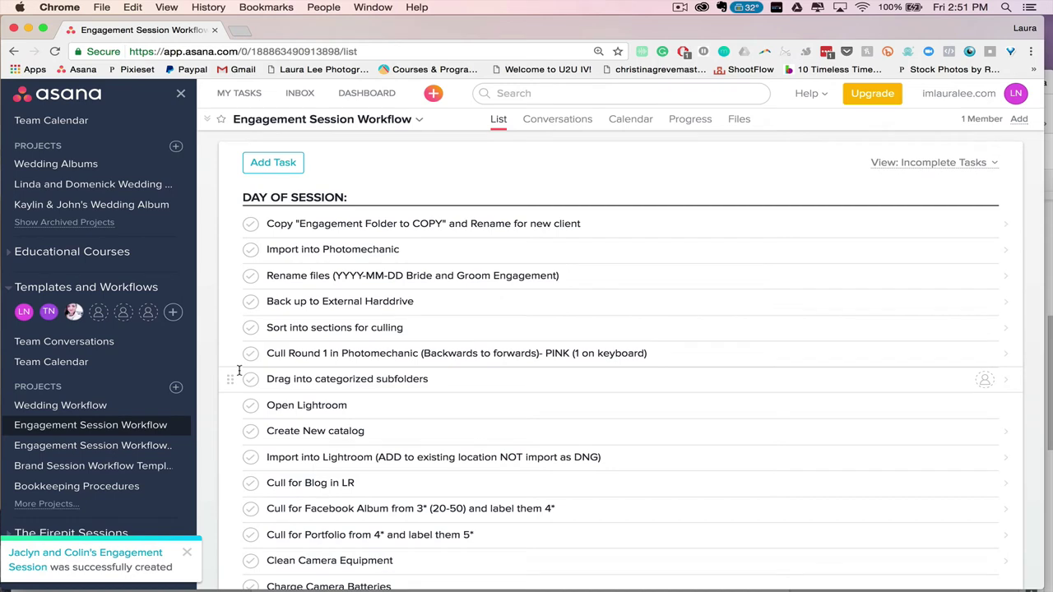
click(71, 407)
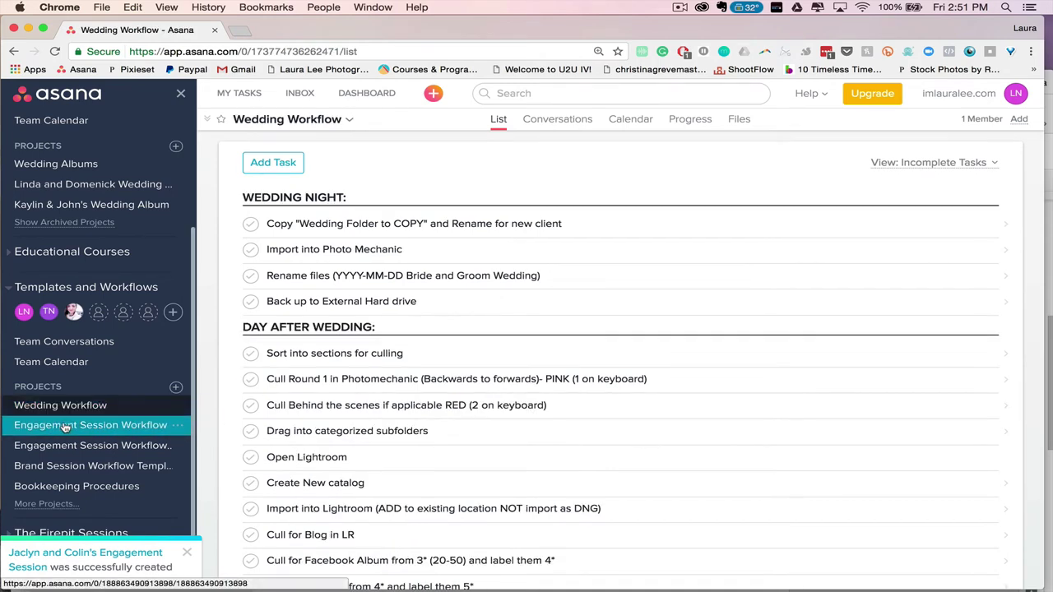
click(65, 427)
click(58, 449)
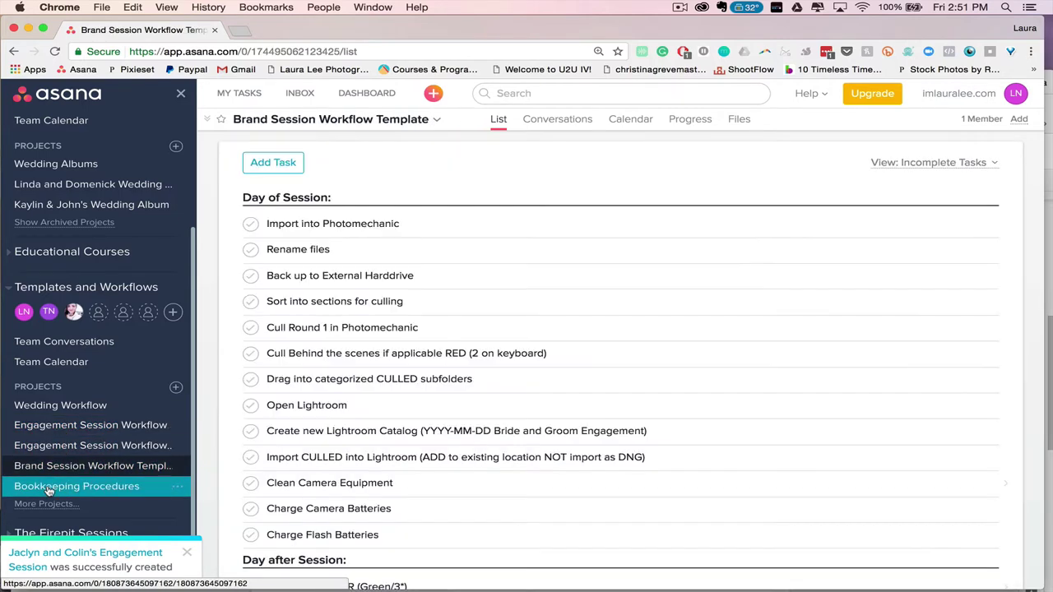
click(49, 488)
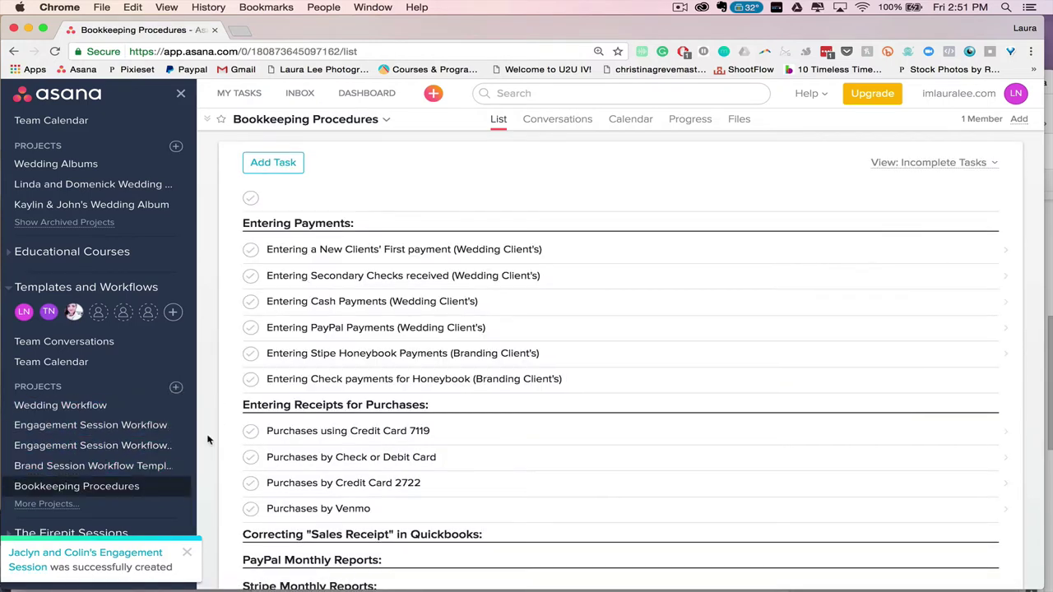
click(73, 430)
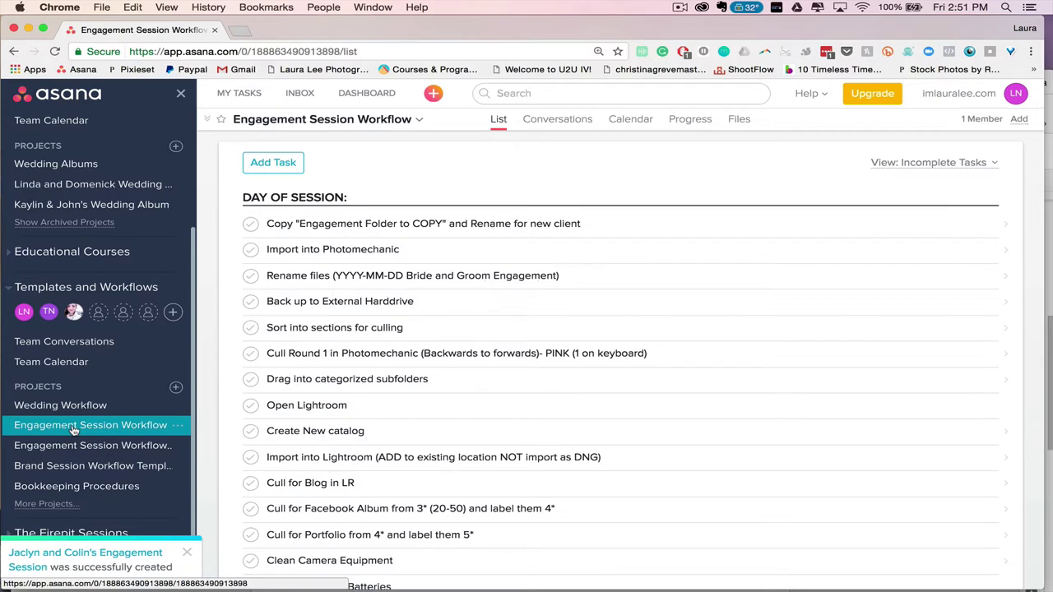
Copy Engagement Session Workflow as a new project named for the client couple's engagement session
click(419, 121)
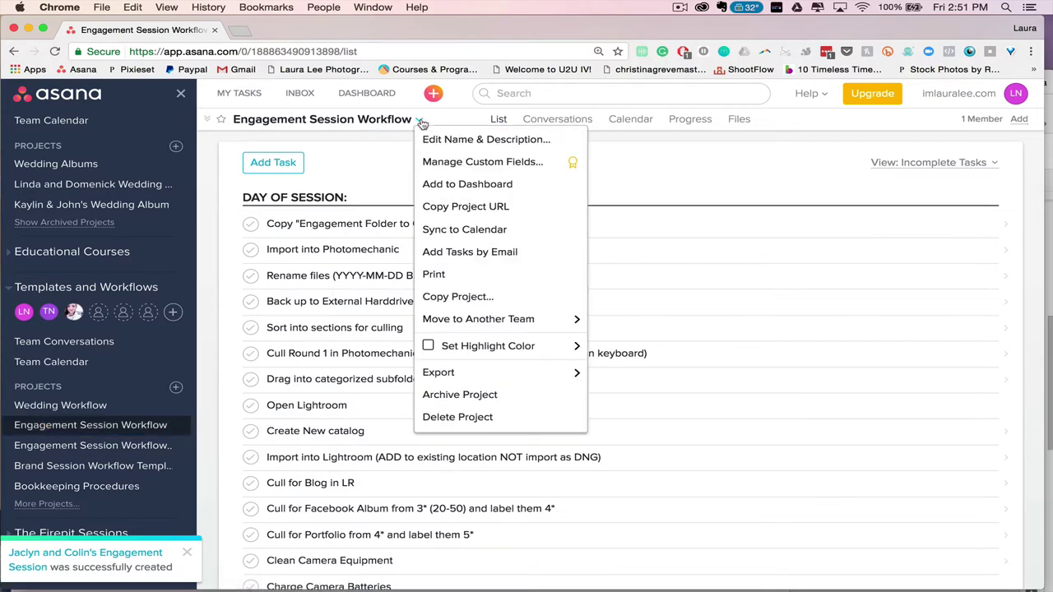
click(457, 296)
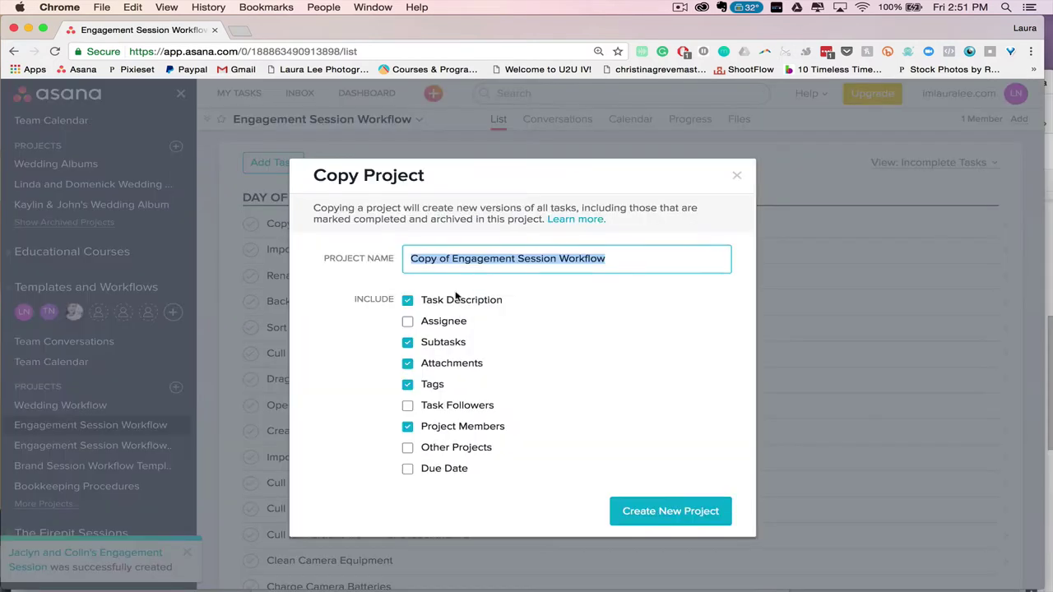
text(Jacl)
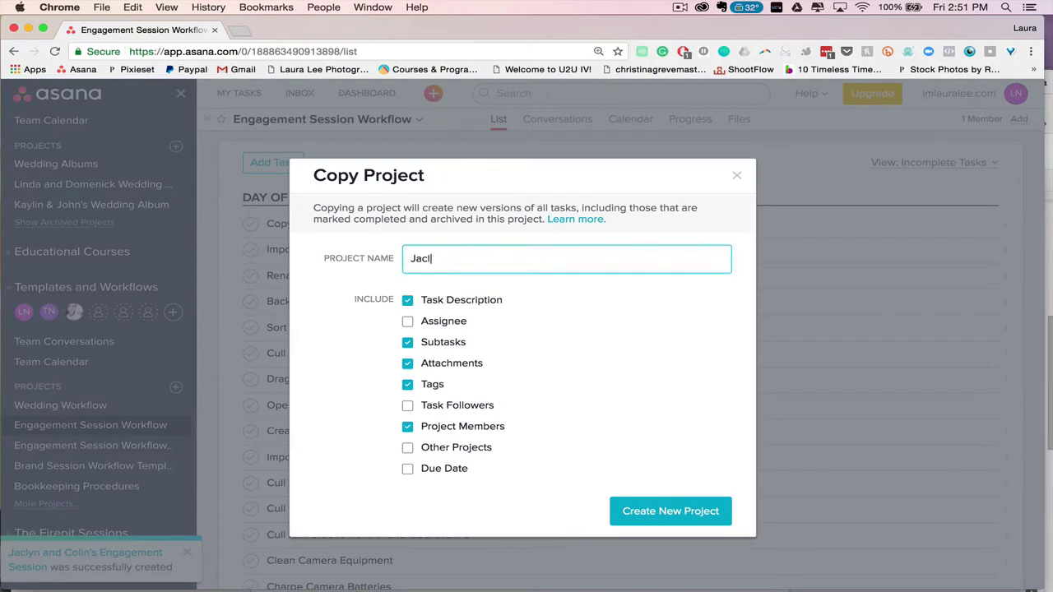
text(yn and Colin)
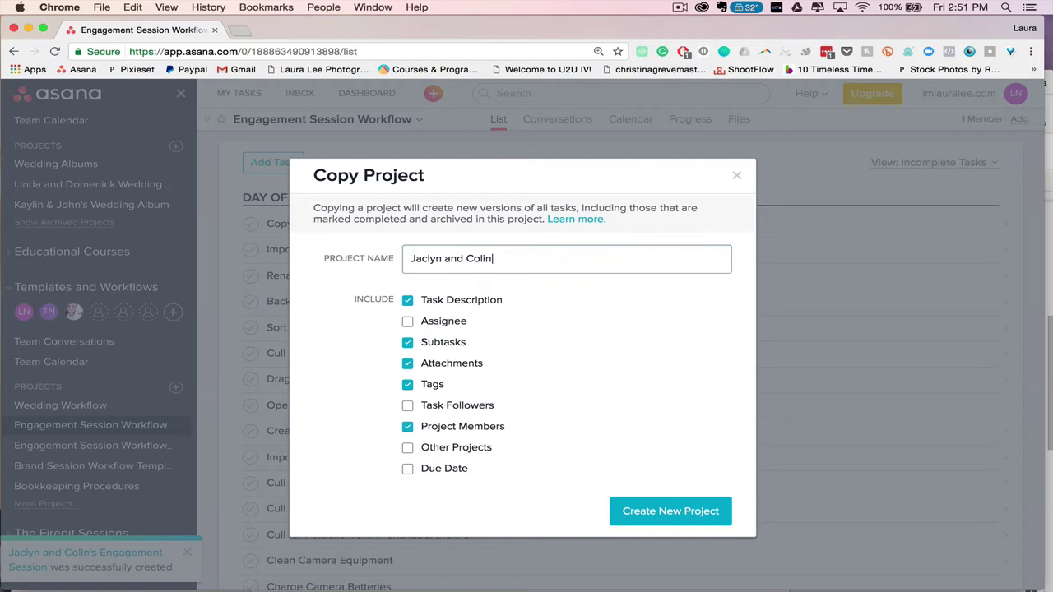
text( Engagement Session)
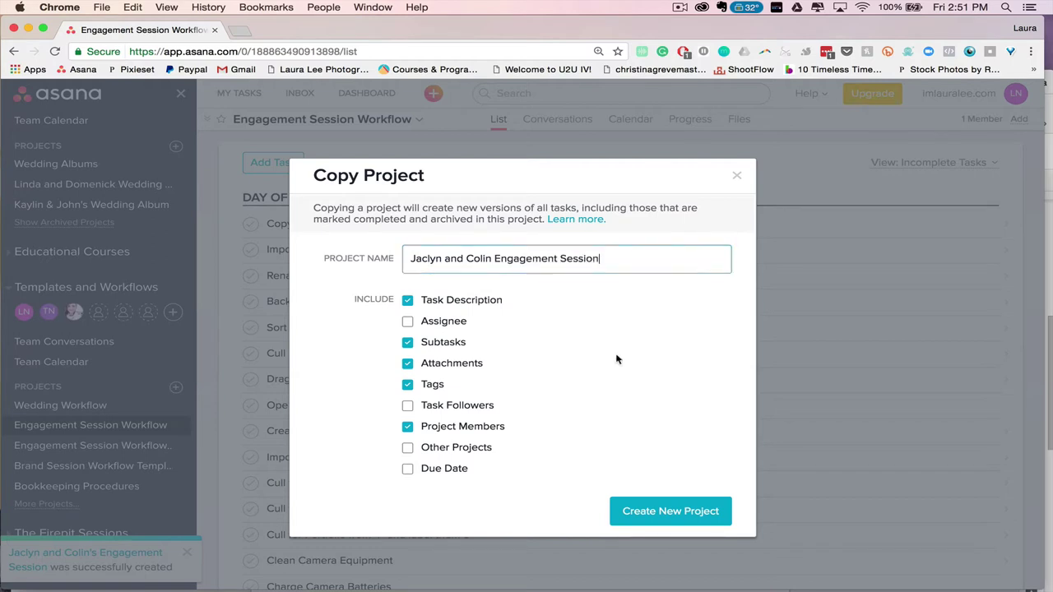
click(673, 511)
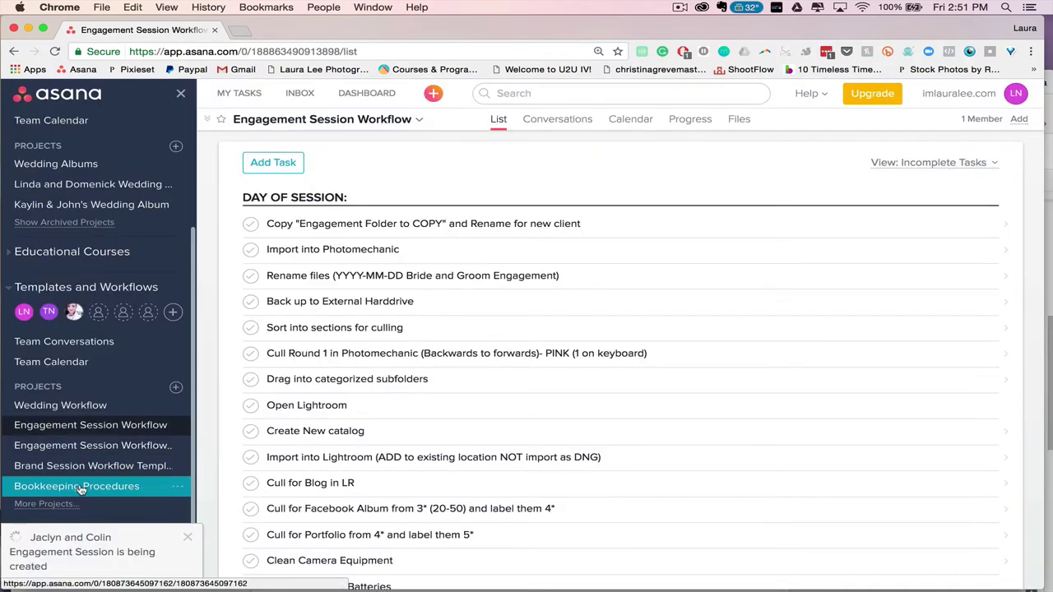
Drag the new client engagement session project into the top team's Projects list and open it
scroll(60, 506, down, 5)
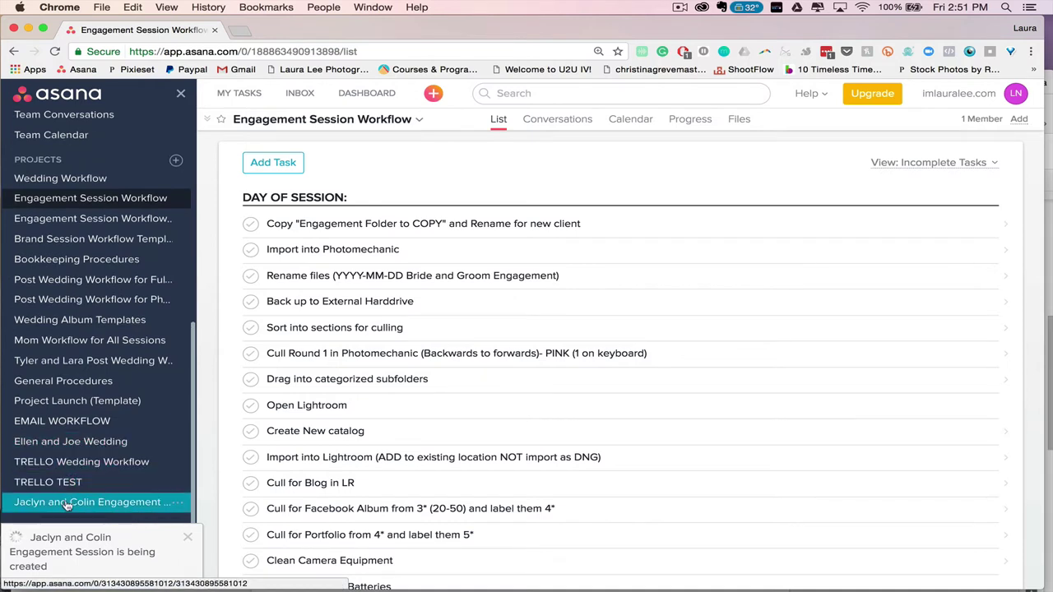
drag(66, 505, 86, 171)
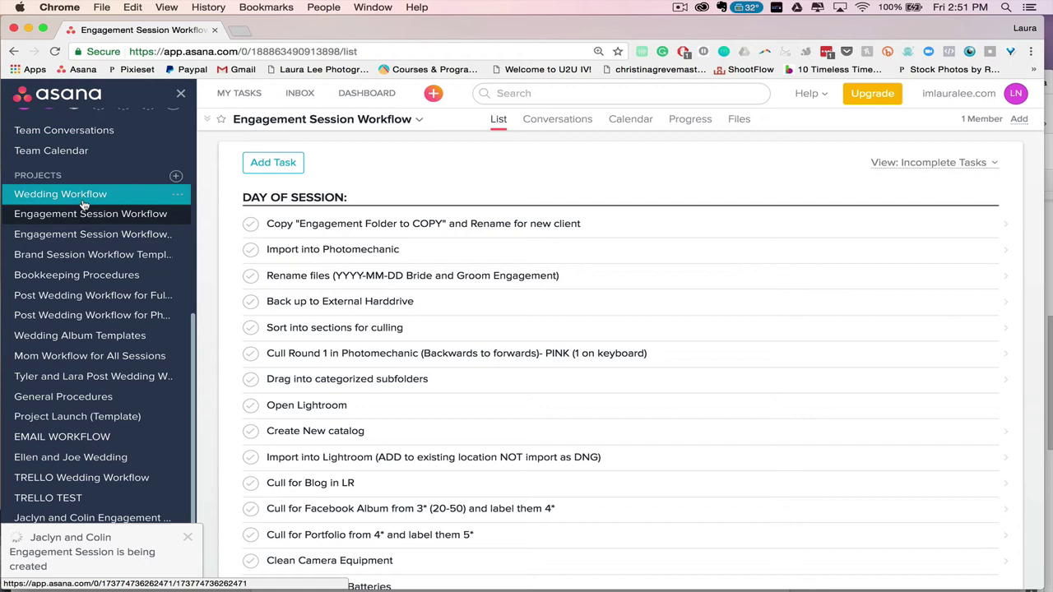
scroll(82, 201, up, 3)
scroll(82, 206, down, 4)
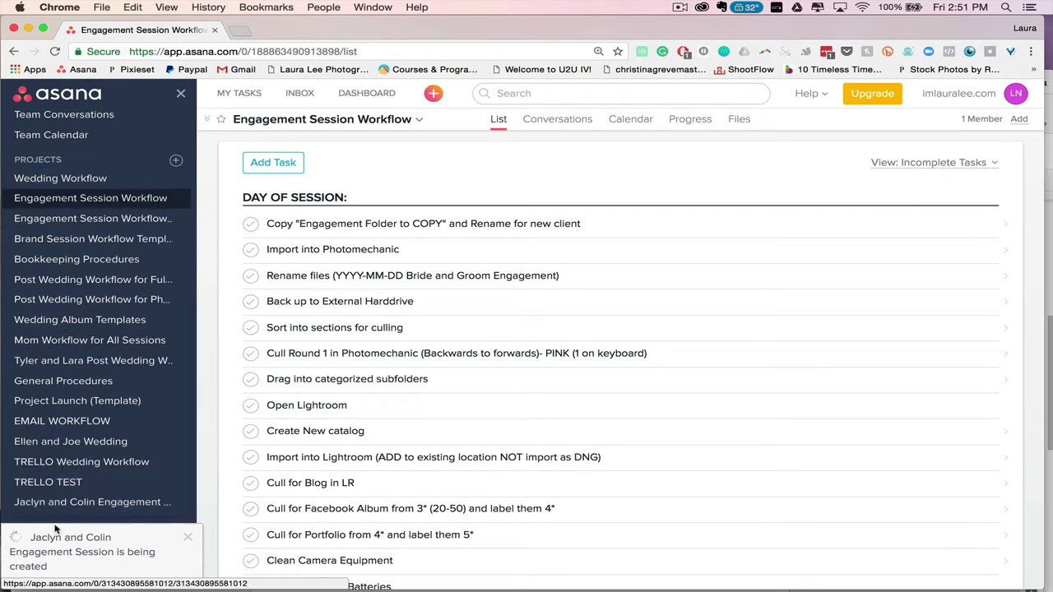
drag(54, 508, 35, 303)
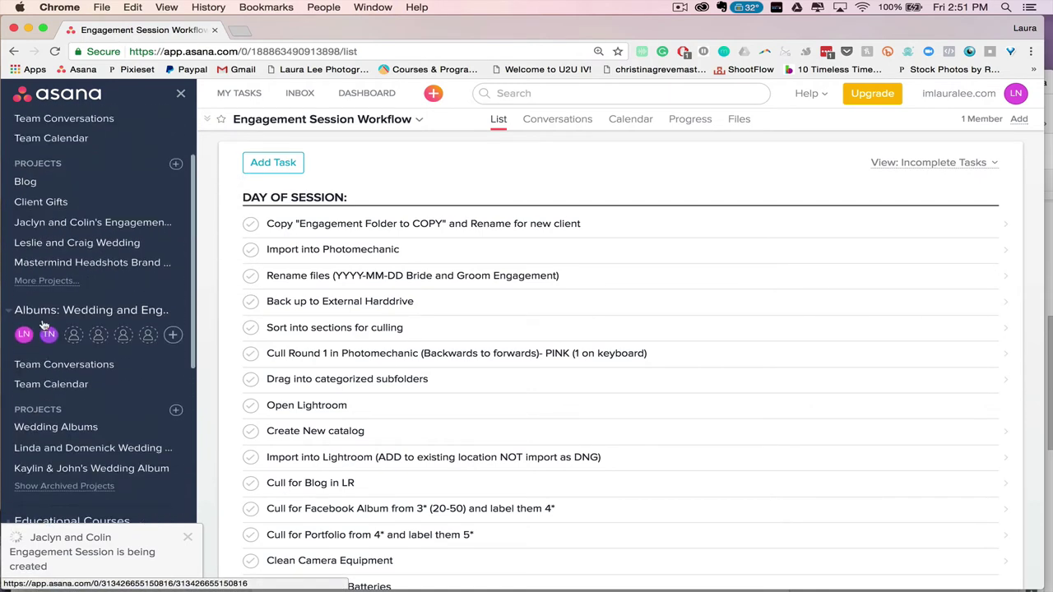
click(48, 220)
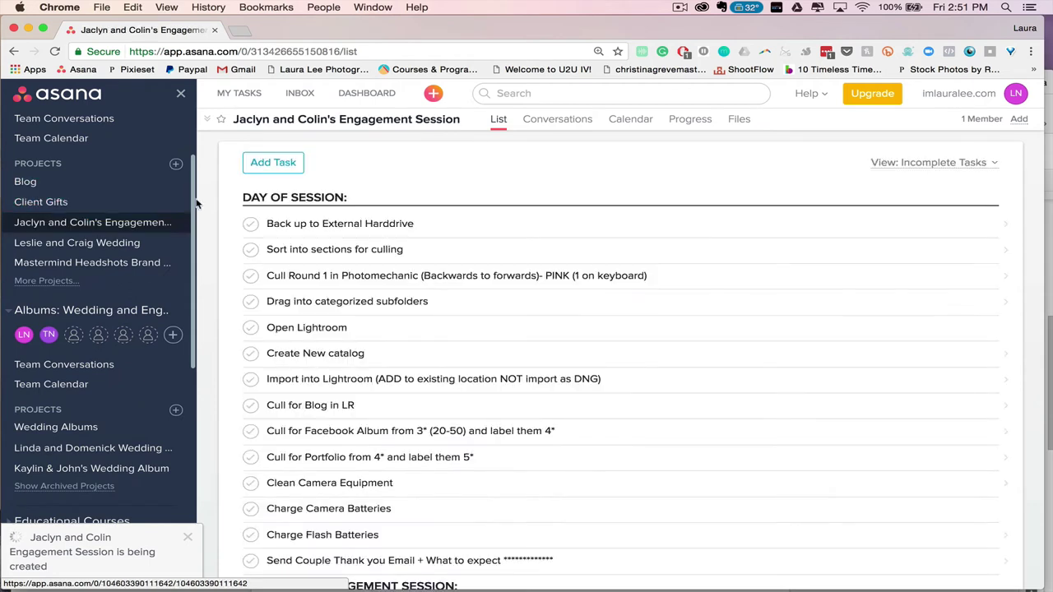
Complete the five Day of Session tasks from Back up to External Harddrive through Open Lightroom
click(251, 227)
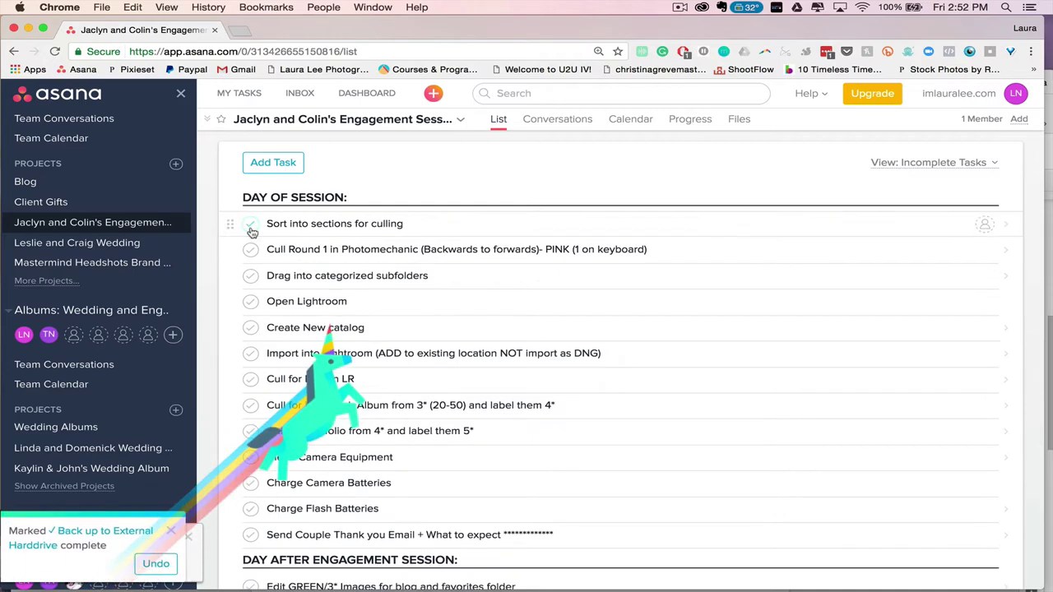
click(251, 229)
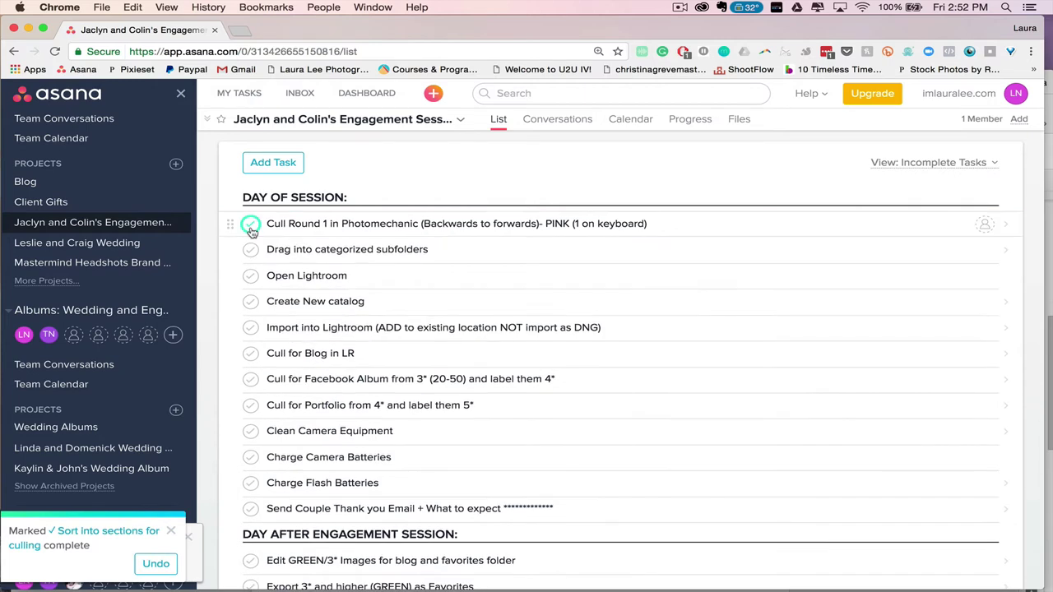
click(250, 227)
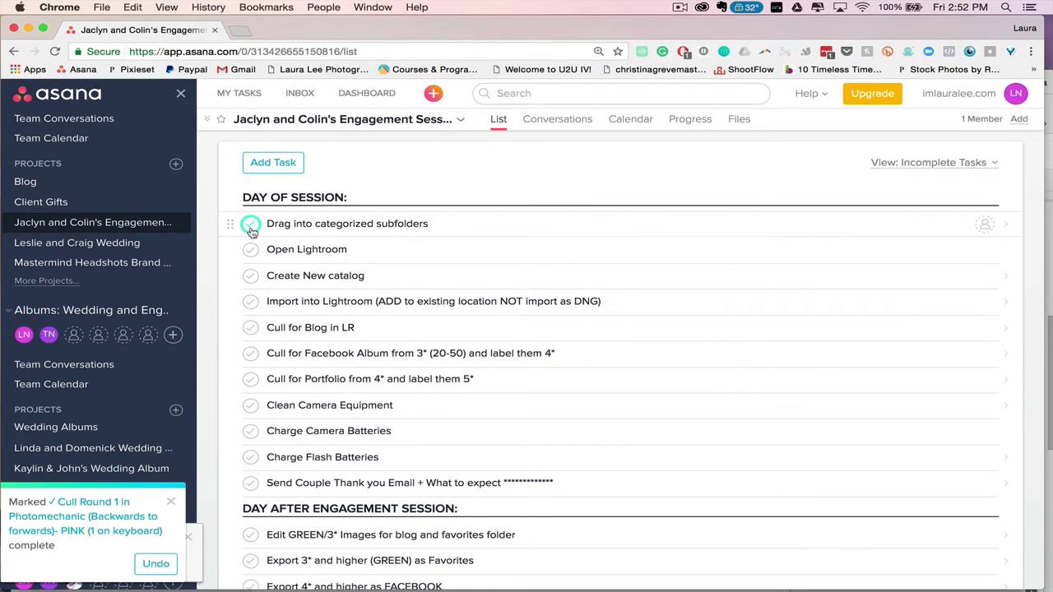
click(251, 227)
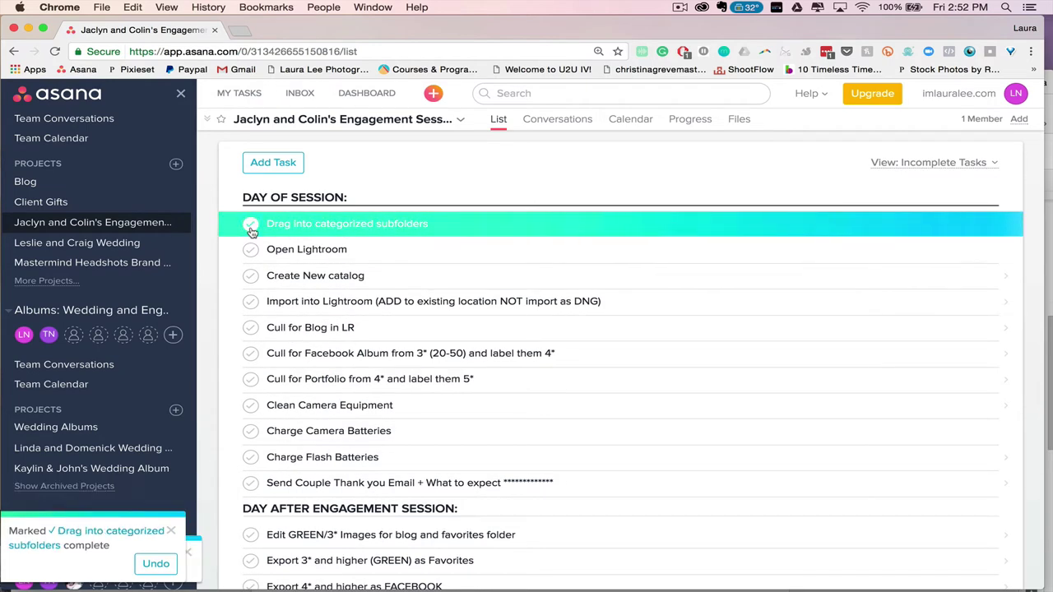
click(251, 227)
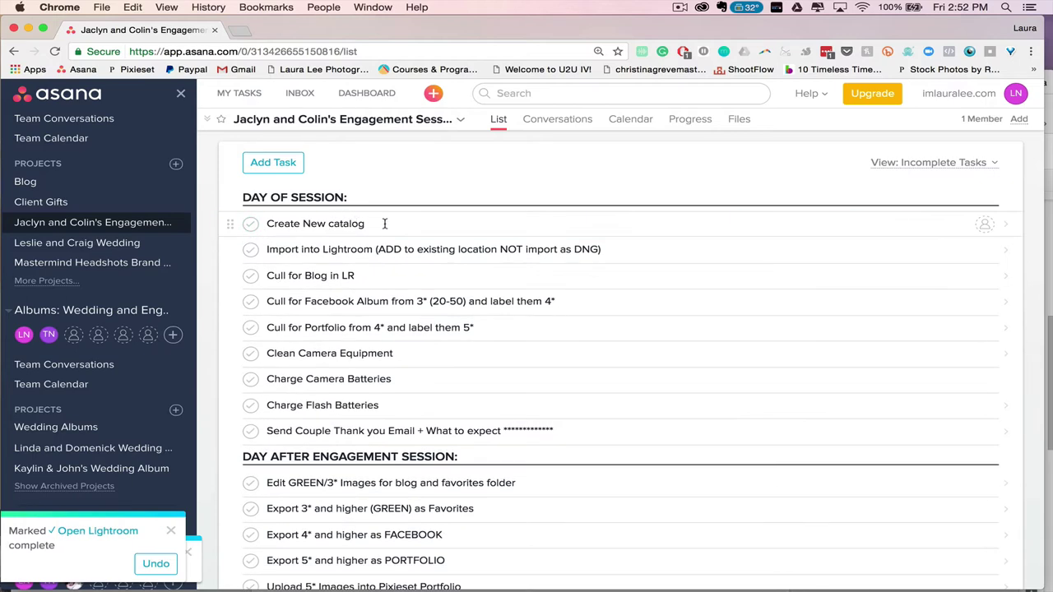
Assign the Create New catalog task to a teammate with a Monday due date
click(385, 222)
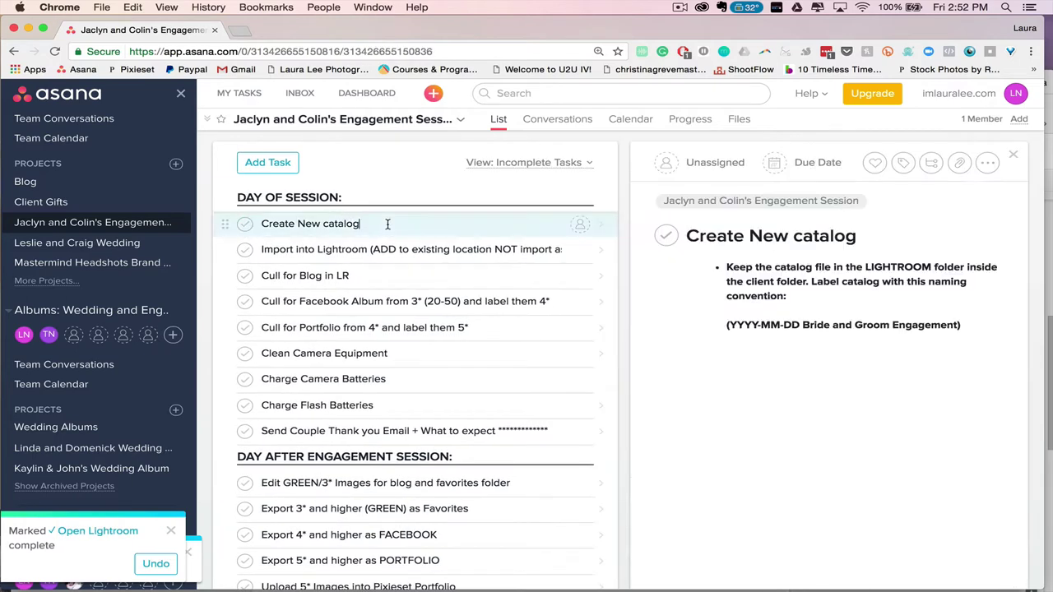
click(705, 162)
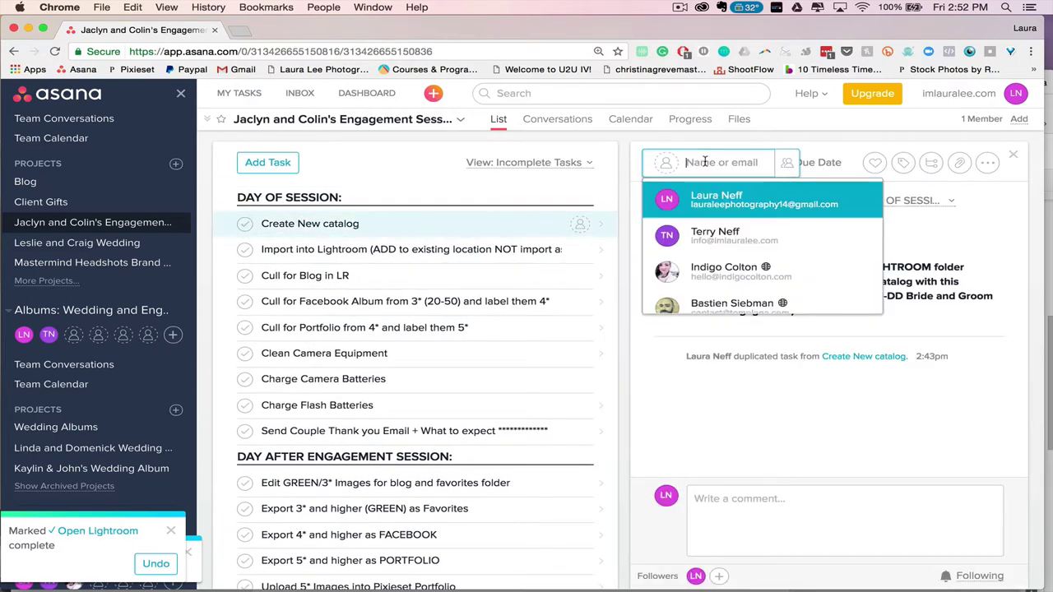
click(803, 240)
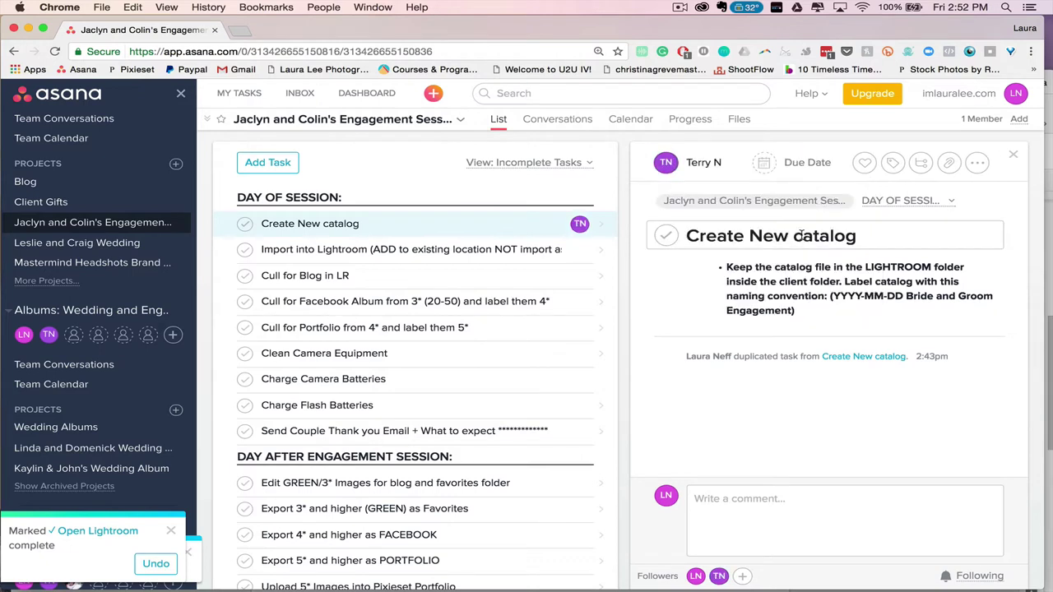
click(790, 165)
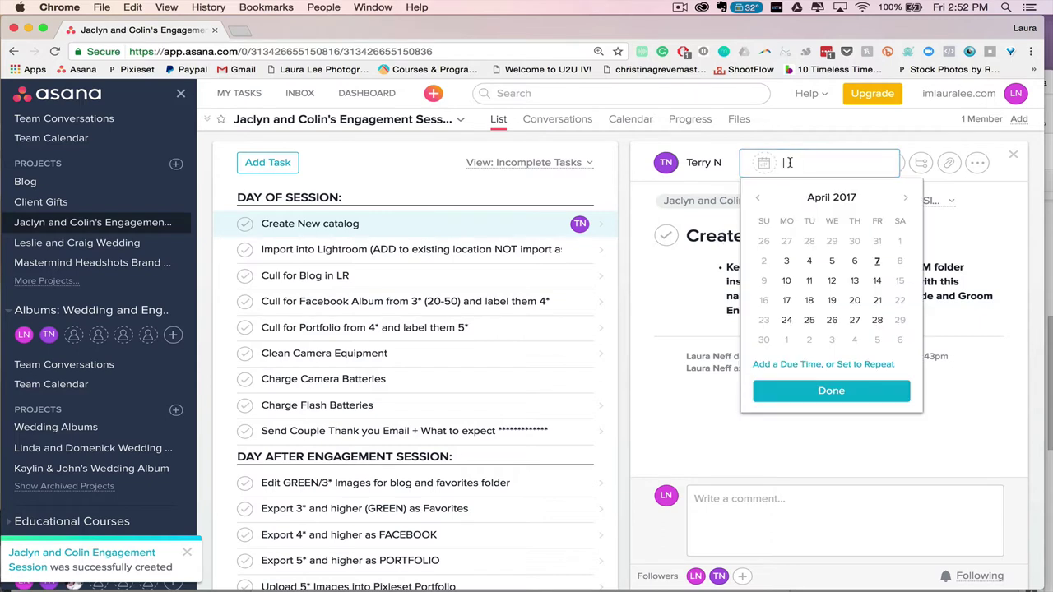
click(785, 285)
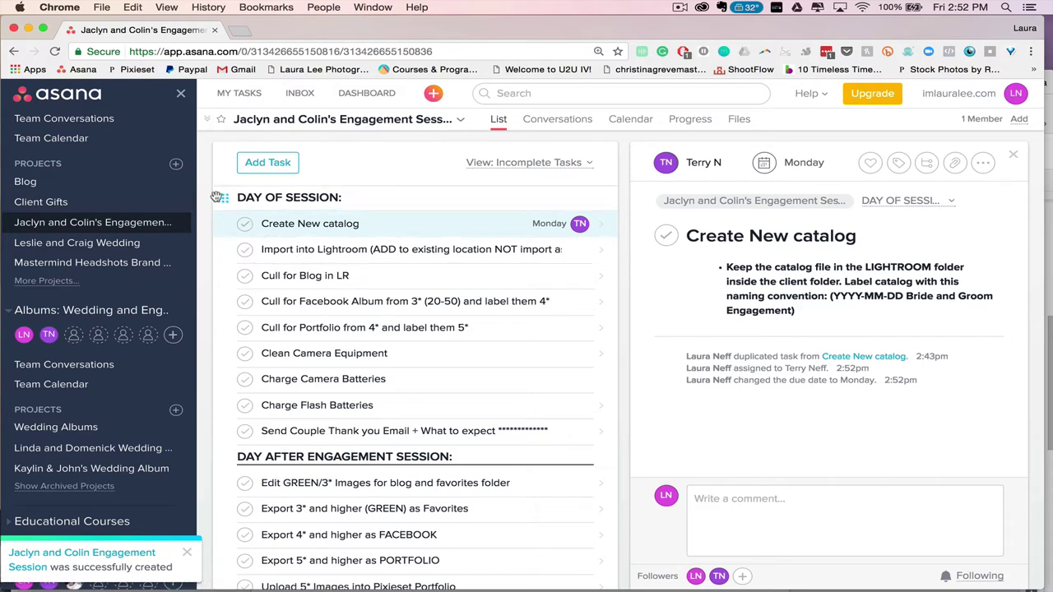
scroll(282, 332, down, 15)
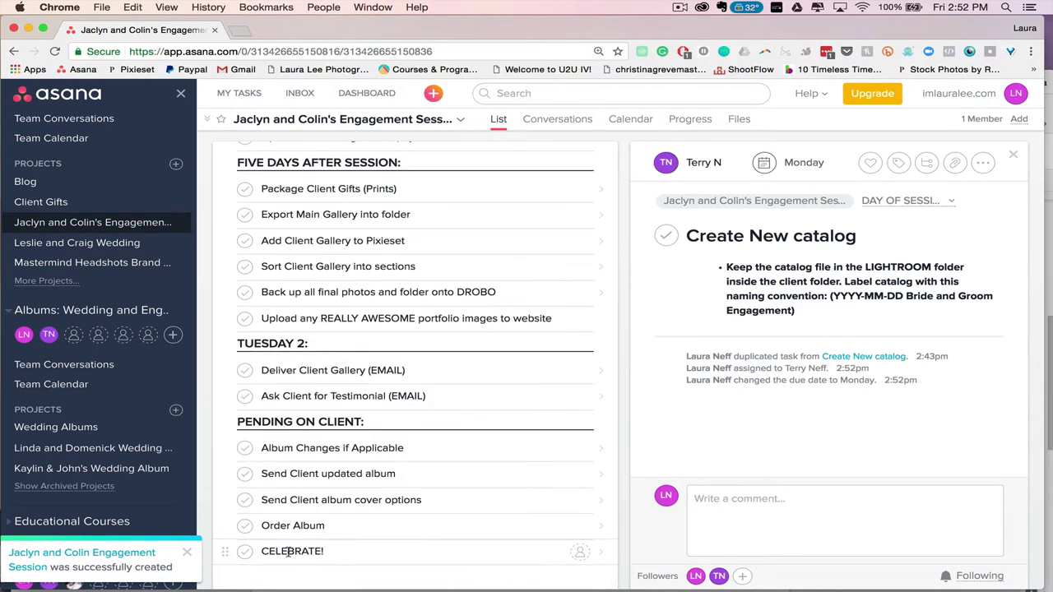
scroll(359, 380, up, 15)
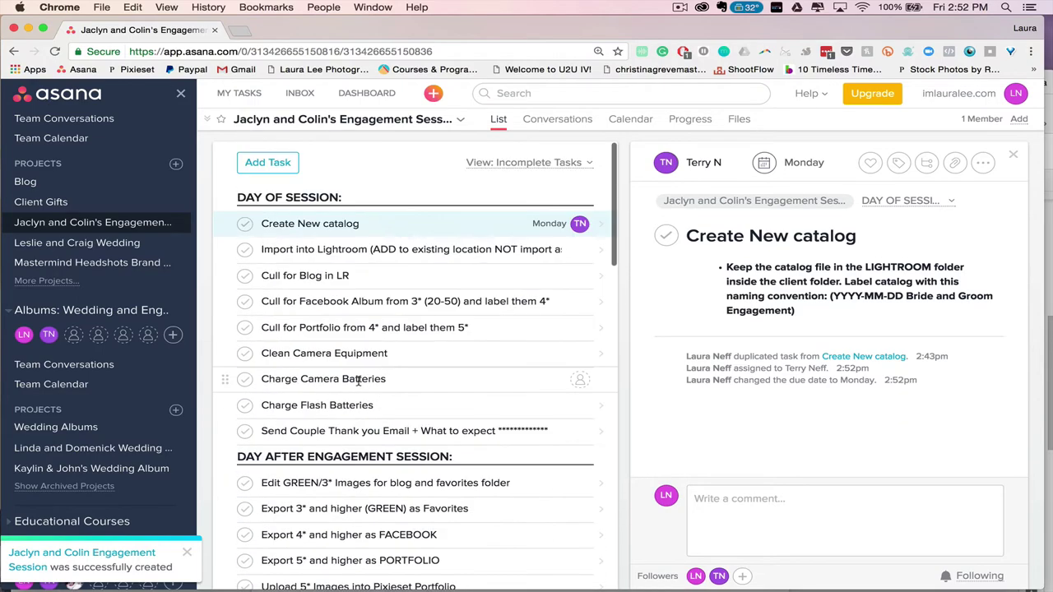
Open Random Board! for Blogging and scroll across its columns from Brain Dump Blog Ideas to DONE
click(70, 282)
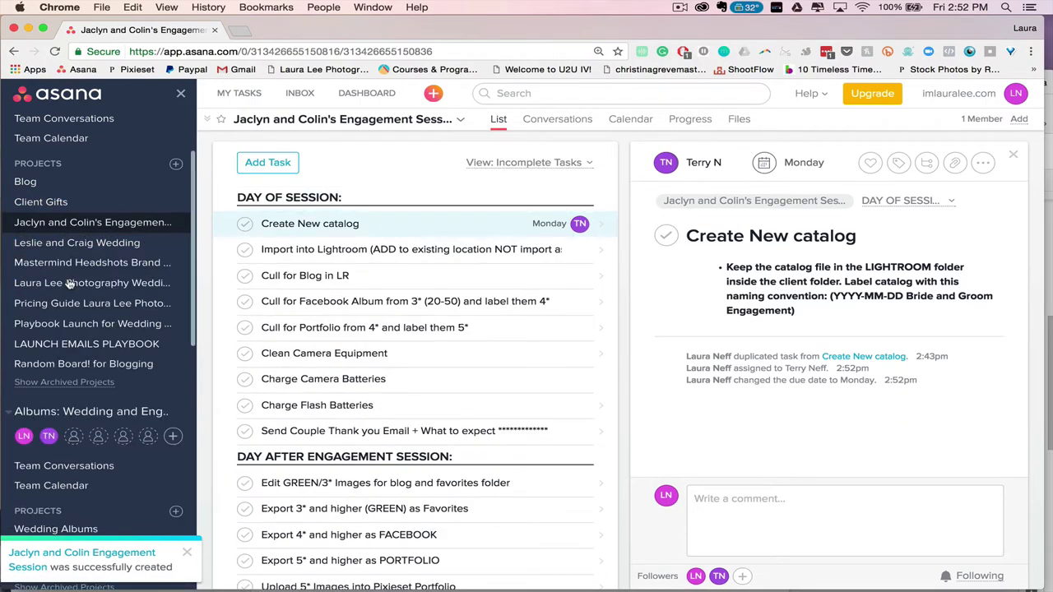
click(51, 364)
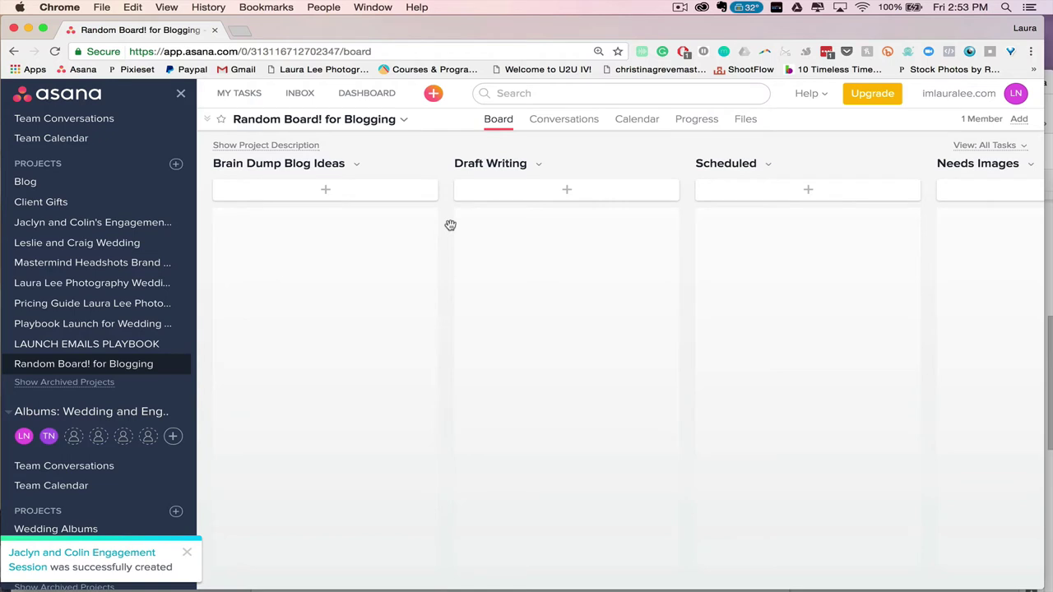
scroll(451, 225, right, 2)
scroll(450, 225, left, 2)
scroll(361, 171, right, 2)
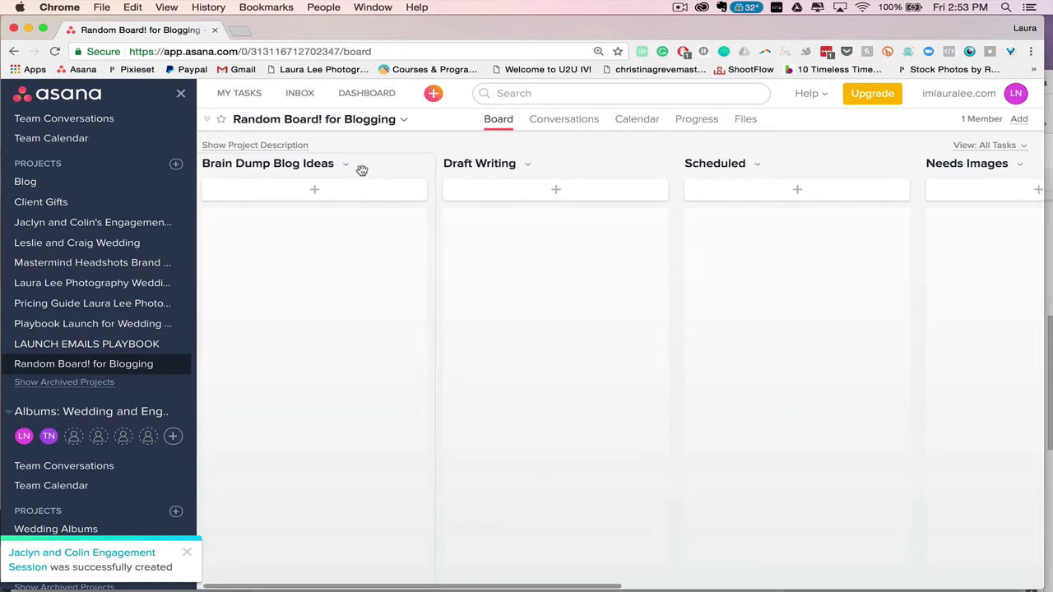
scroll(487, 158, right, 10)
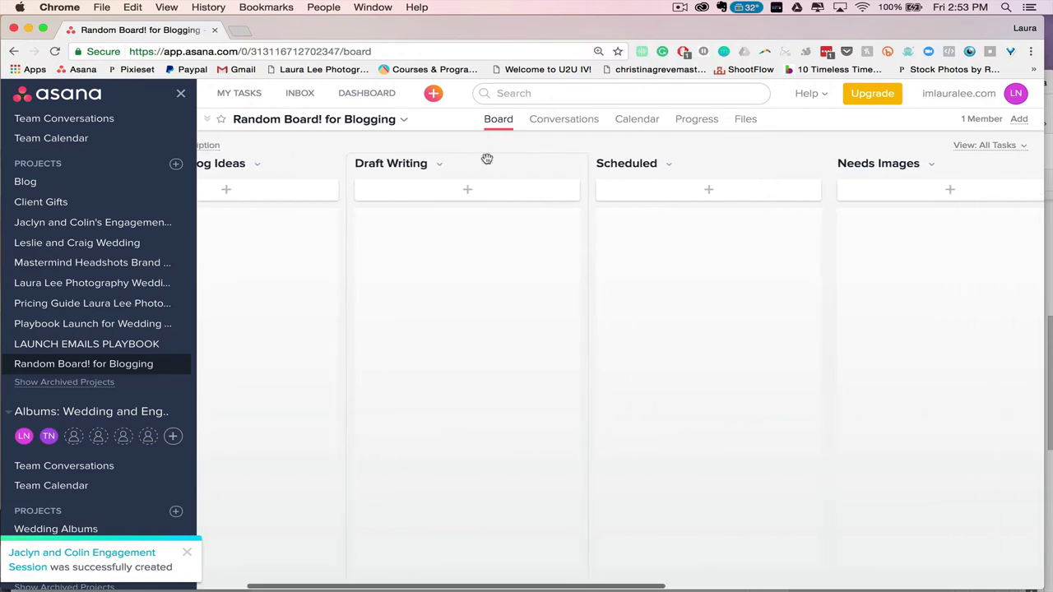
scroll(611, 149, right, 7)
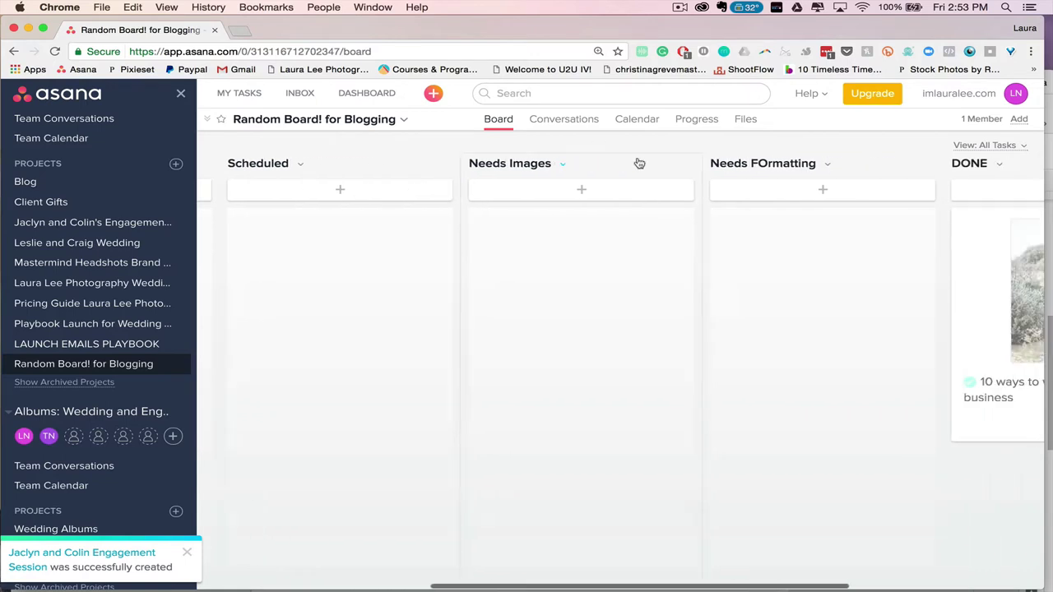
scroll(696, 282, left, 17)
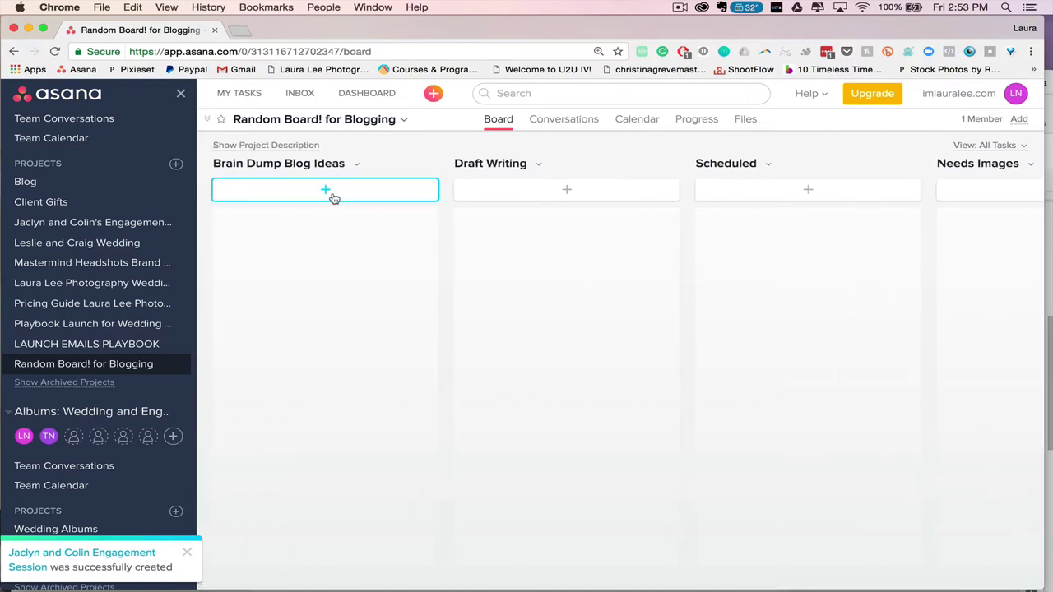
Add the task '5 apps to help you save time in your business' under Brain Dump Blog Ideas
click(333, 195)
text(5 apps to help you)
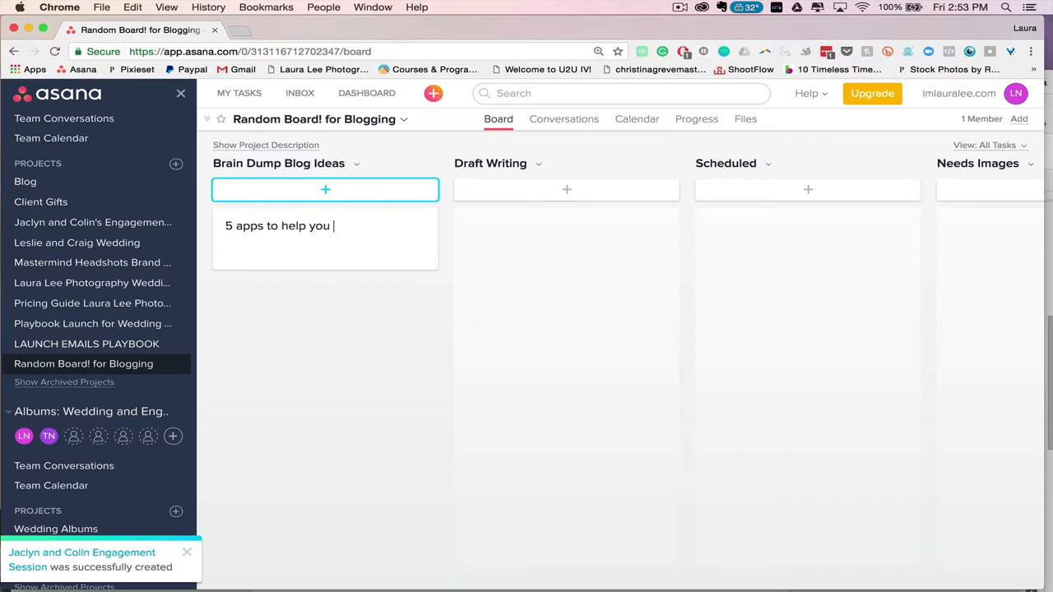
text( save time in your busin)
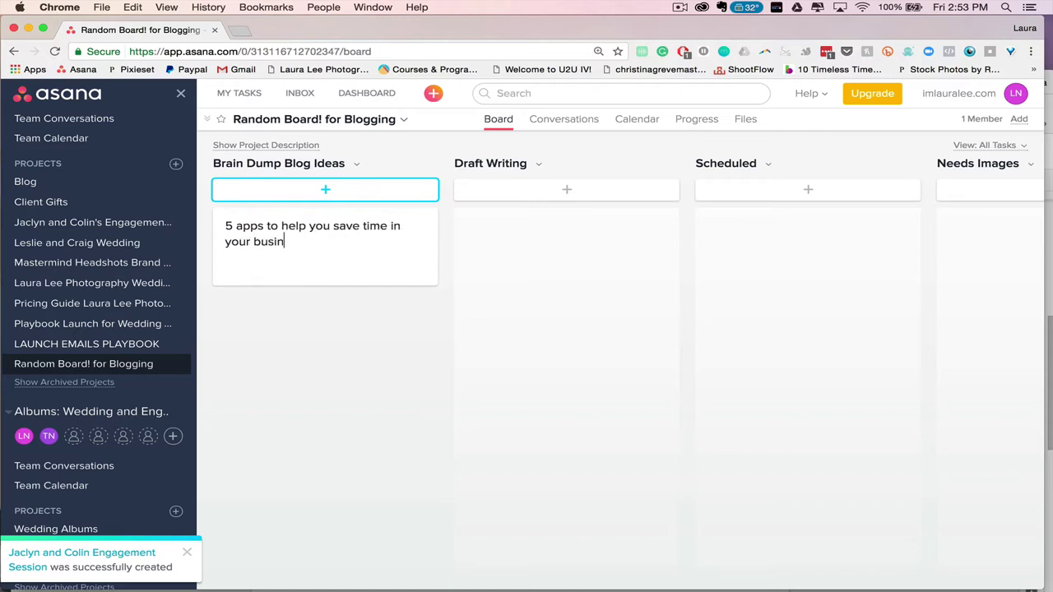
text(ess)
click(368, 342)
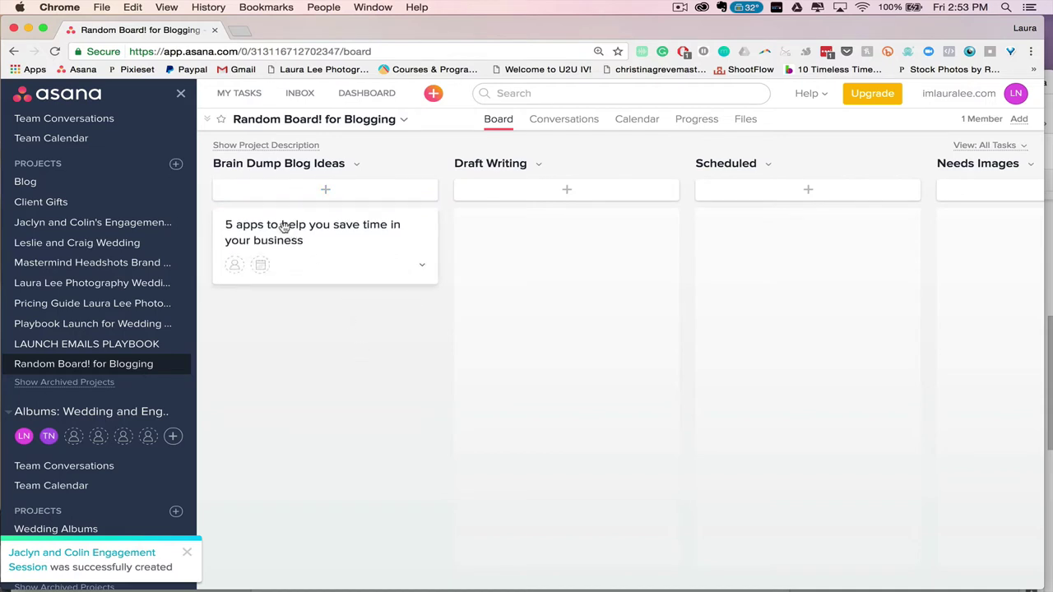
Move the 5 apps card through Draft Writing into the Needs Images column
drag(276, 230, 516, 230)
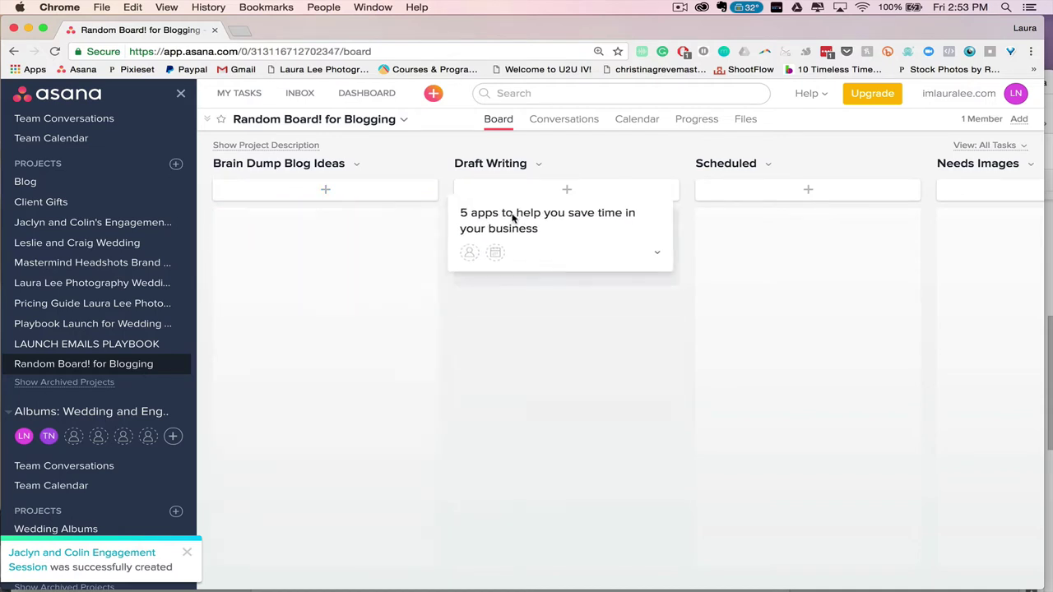
scroll(559, 243, right, 3)
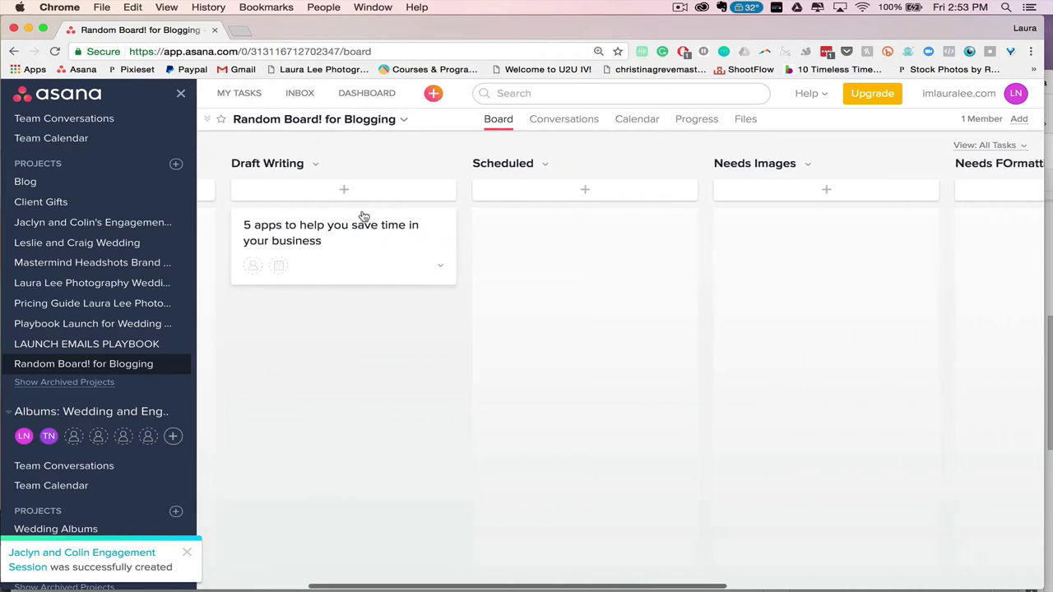
drag(333, 227, 814, 232)
scroll(761, 271, right, 2)
Attach GALLERY-2016-07-06 Iceland 54021-1.jpg from the computer to the 5 apps task
click(693, 240)
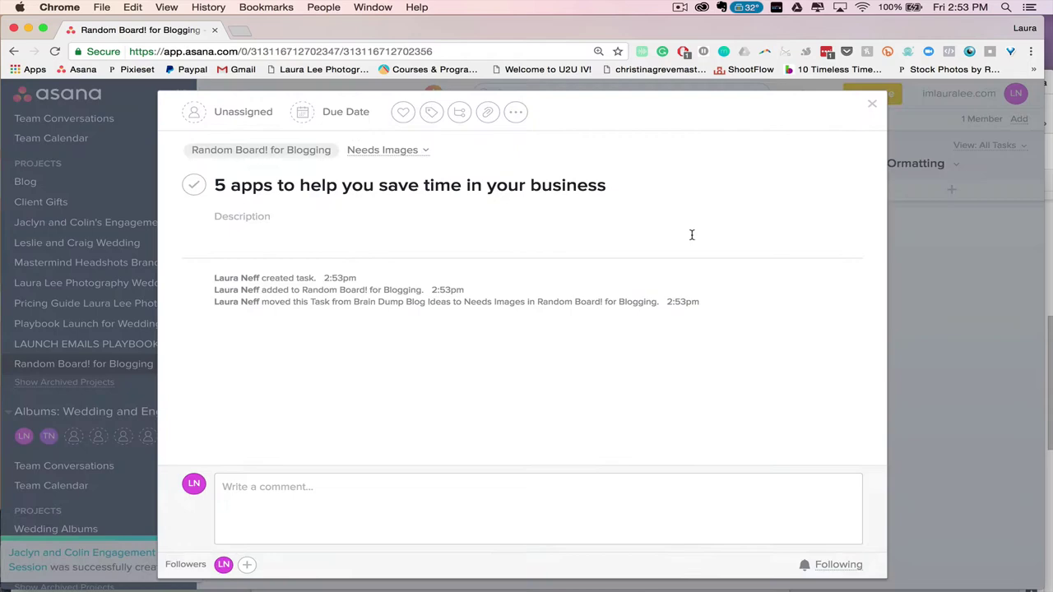
click(487, 114)
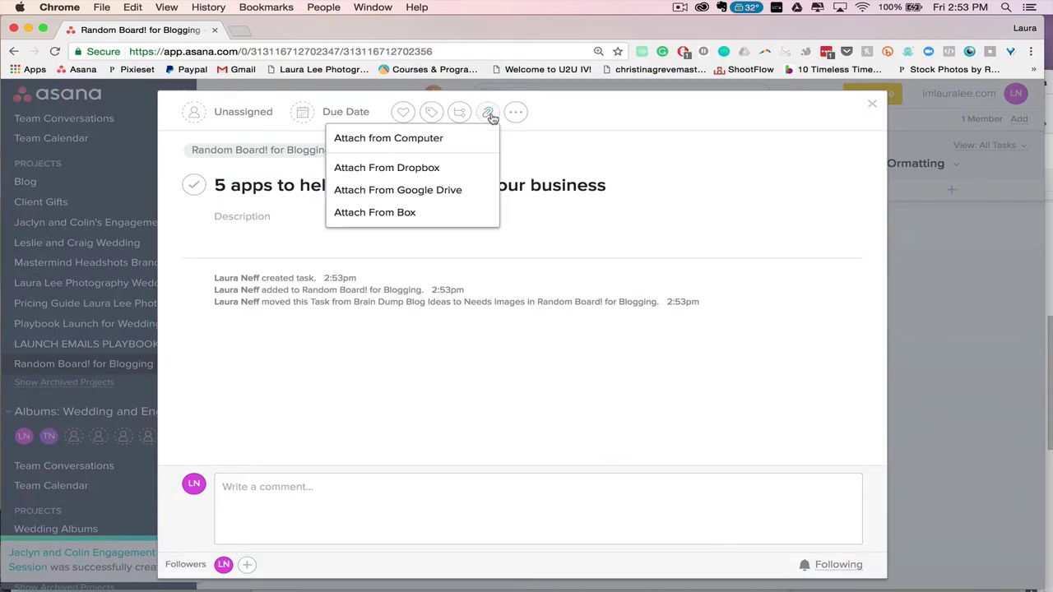
click(434, 140)
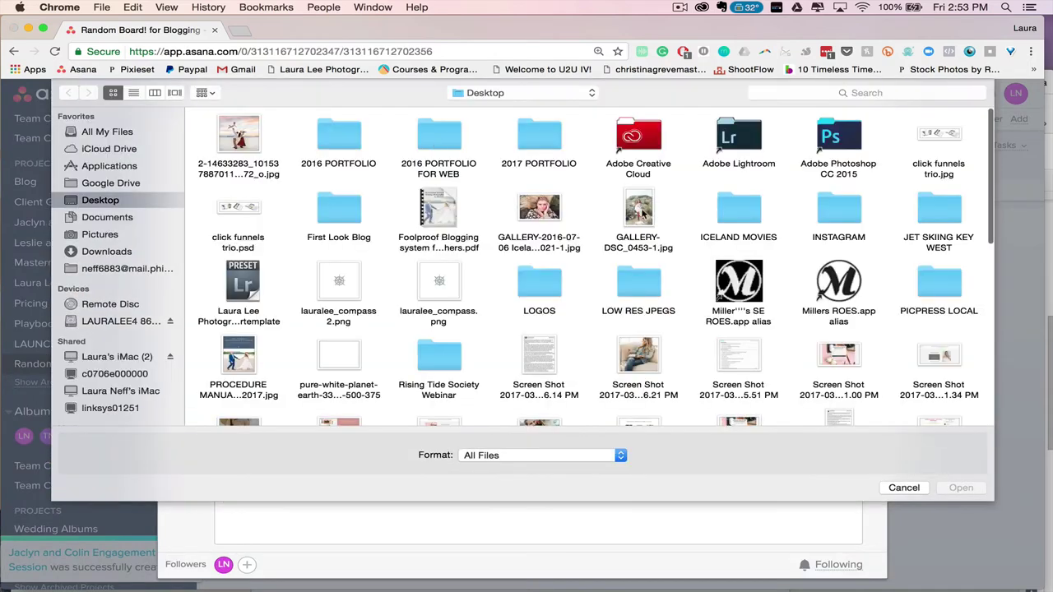
double_click(536, 211)
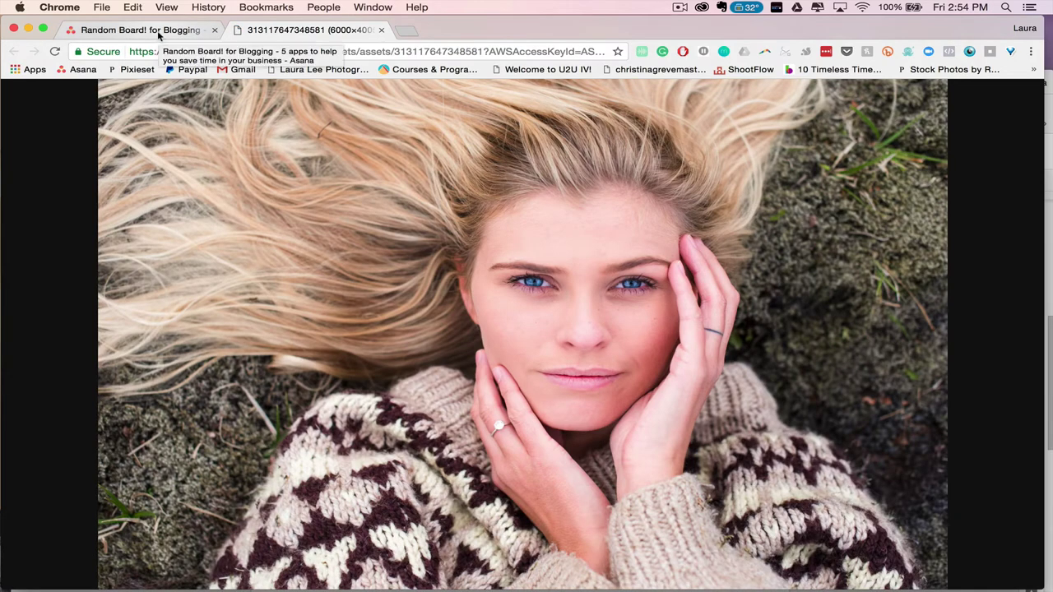
Return to the 5 apps task and try its description, assignee, due date and subtask fields
click(159, 33)
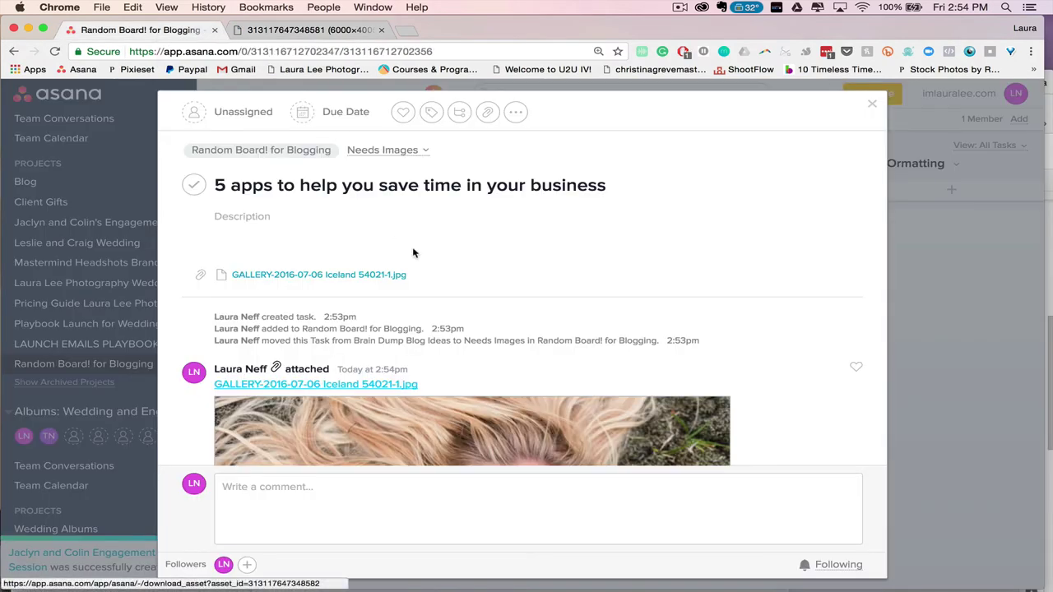
click(372, 215)
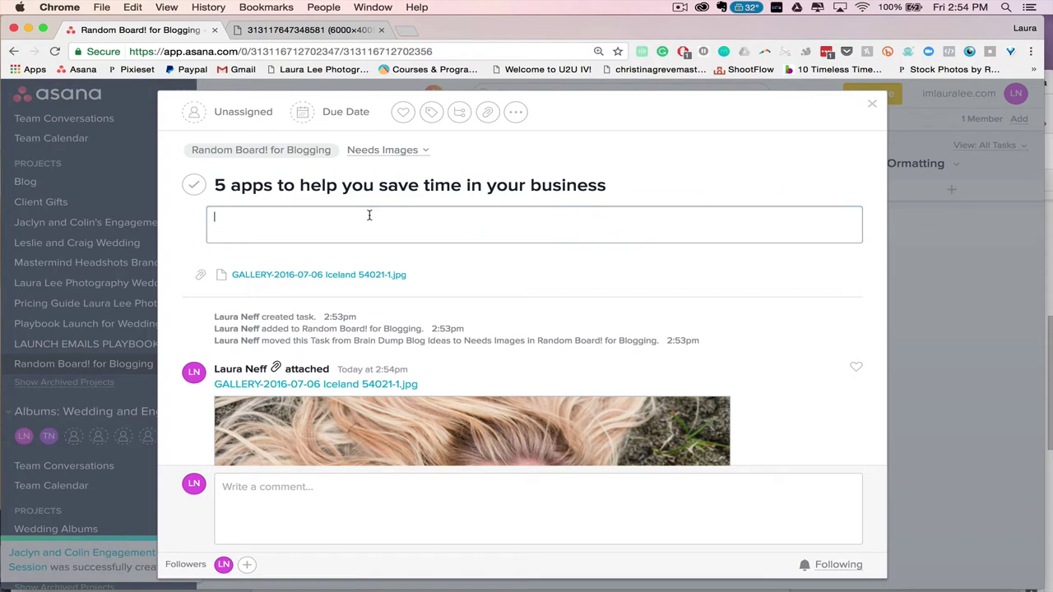
click(238, 112)
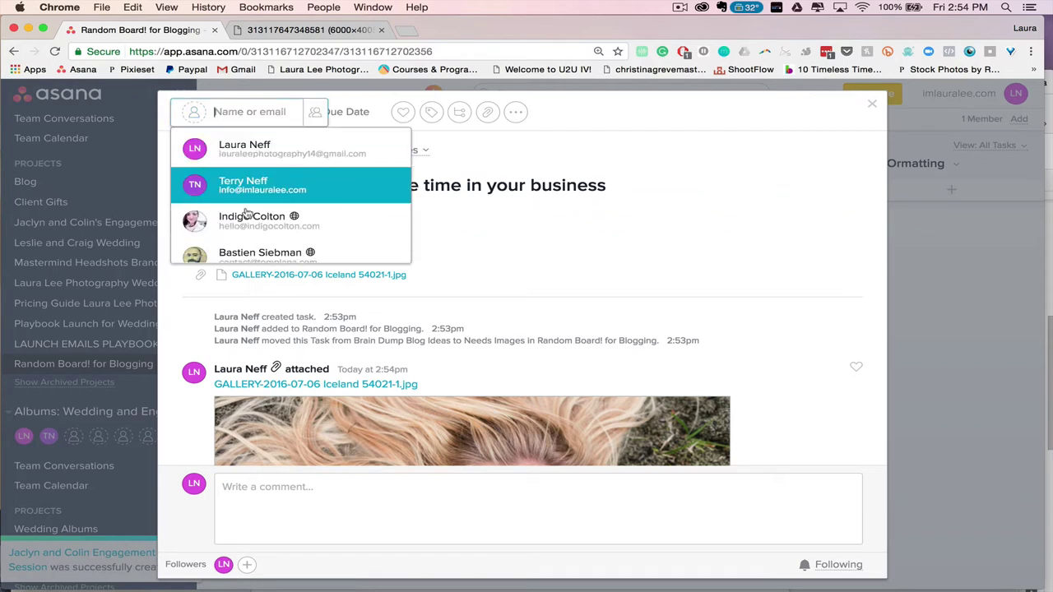
click(337, 109)
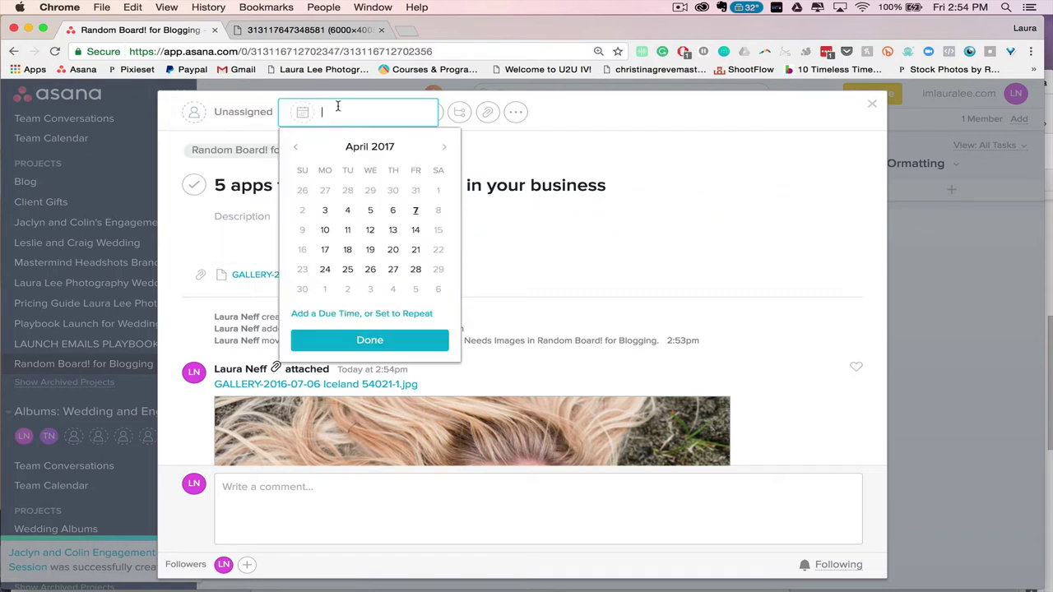
click(461, 113)
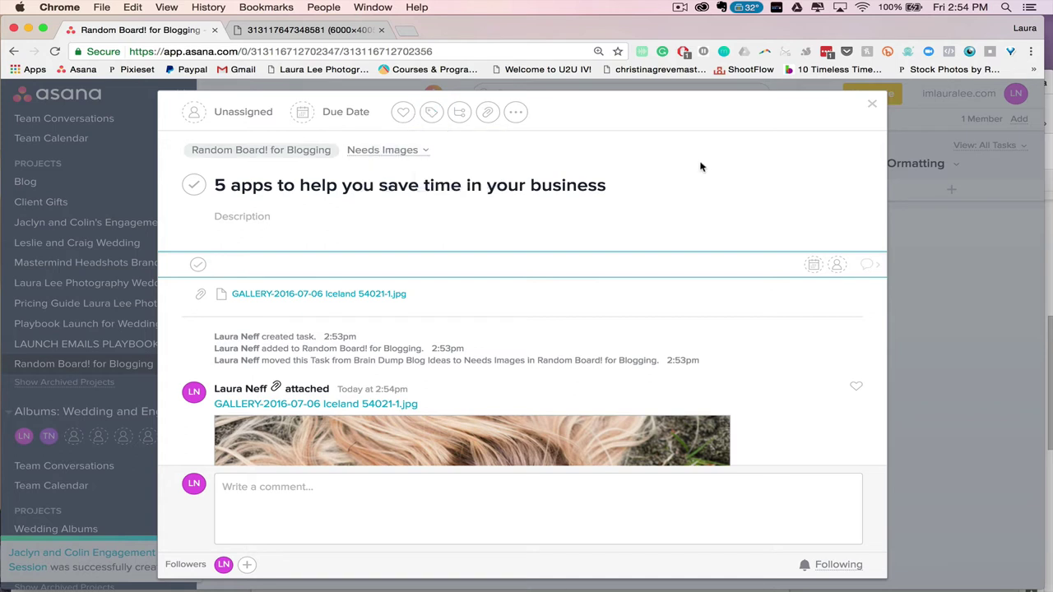
Add a teal Education tag to the task and close it back to the board
click(432, 114)
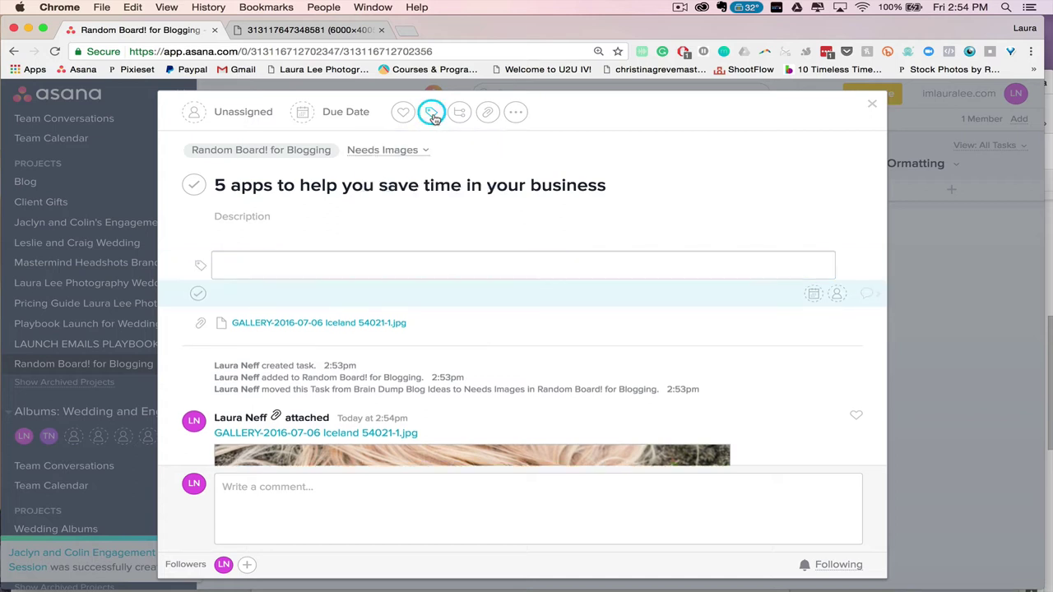
text(Education)
key(Return)
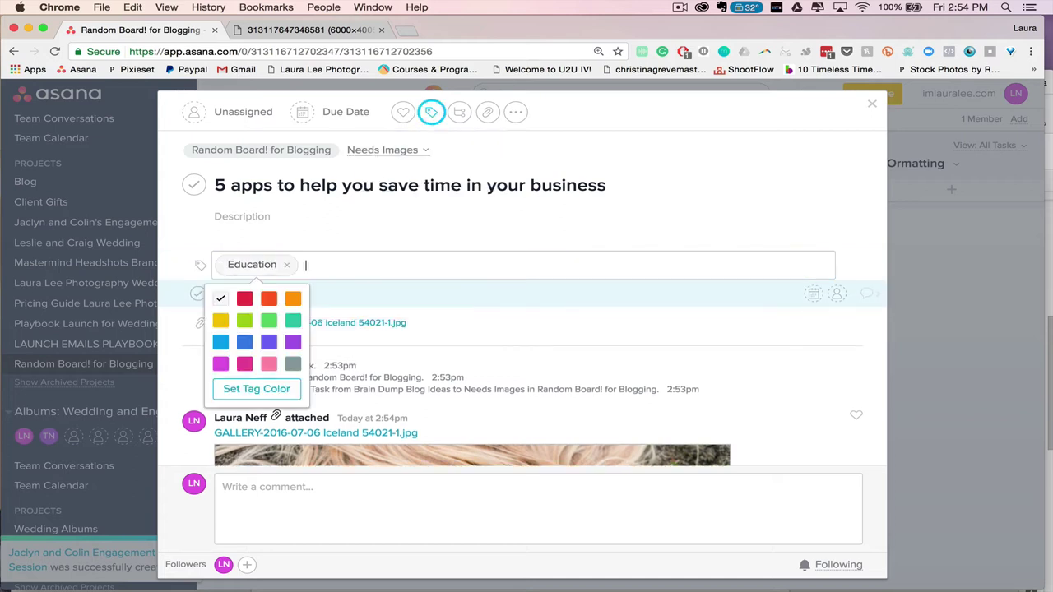
click(292, 321)
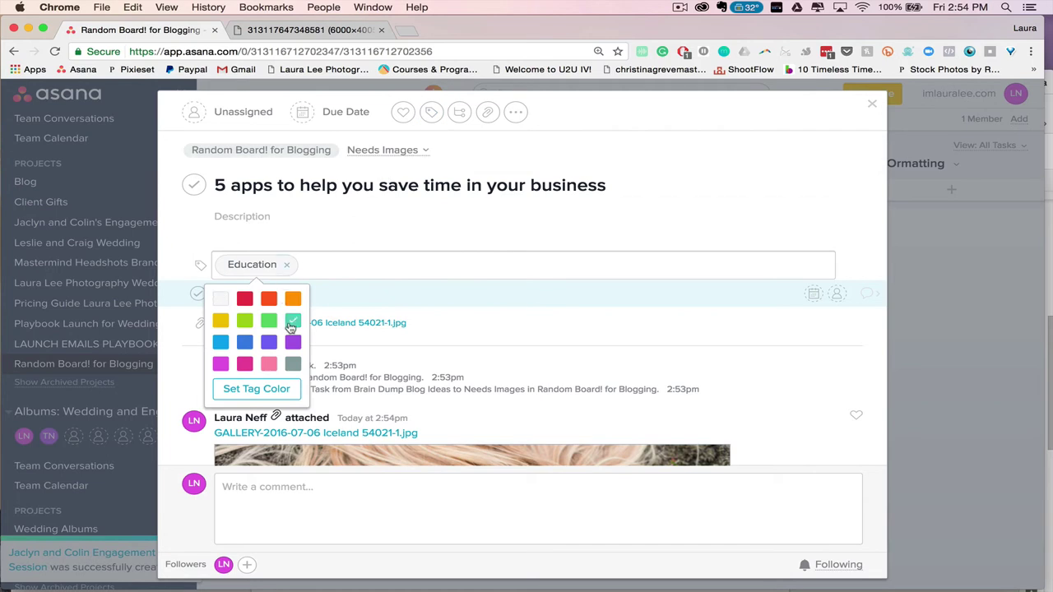
click(874, 188)
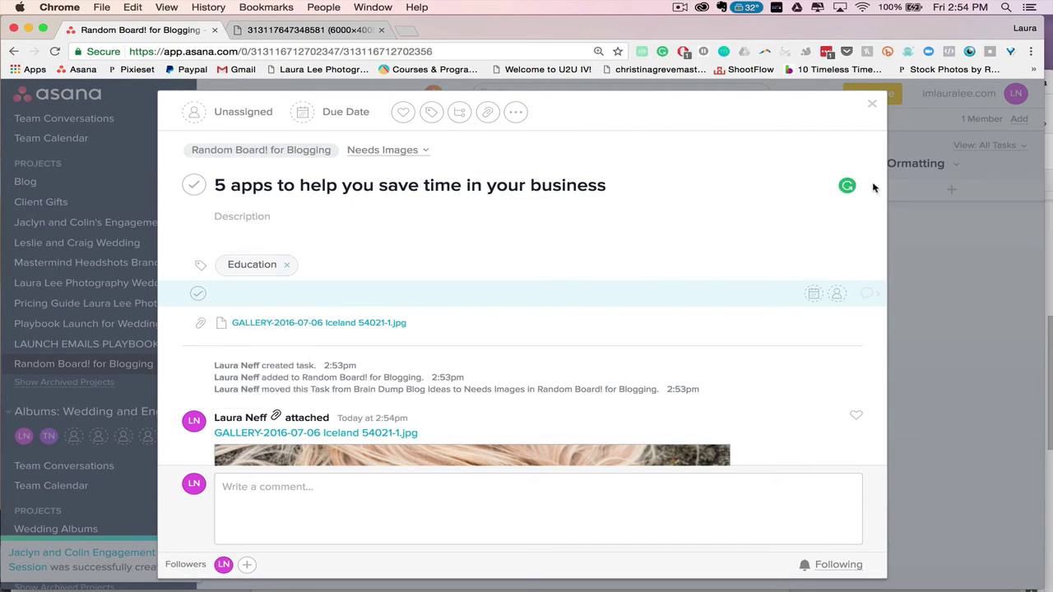
click(872, 104)
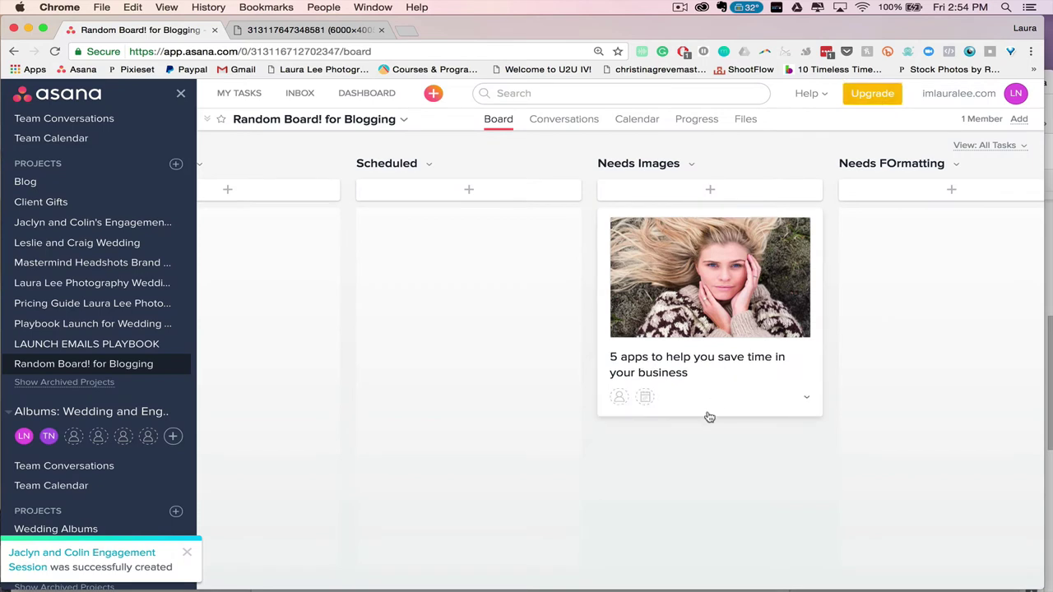
Drag the 5 apps card to the top of DONE and mark the task complete
scroll(776, 354, right, 5)
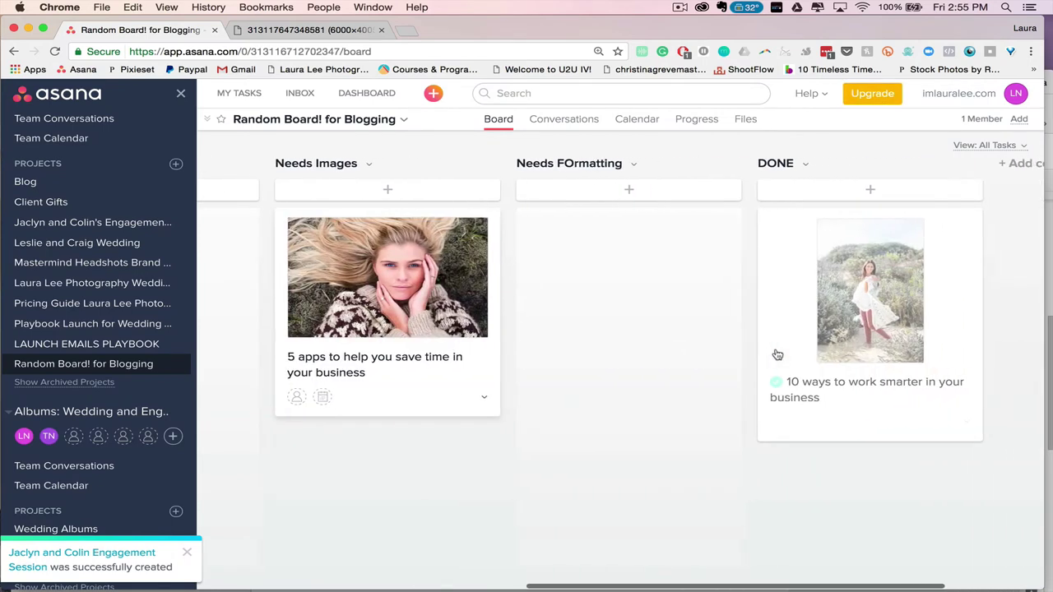
drag(377, 269, 853, 257)
click(915, 355)
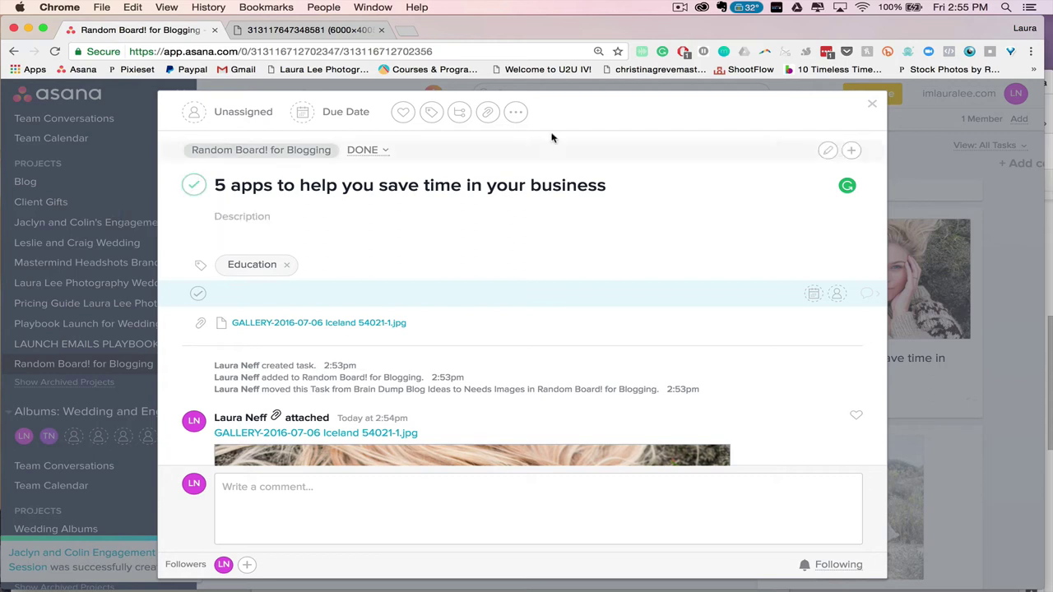
click(515, 111)
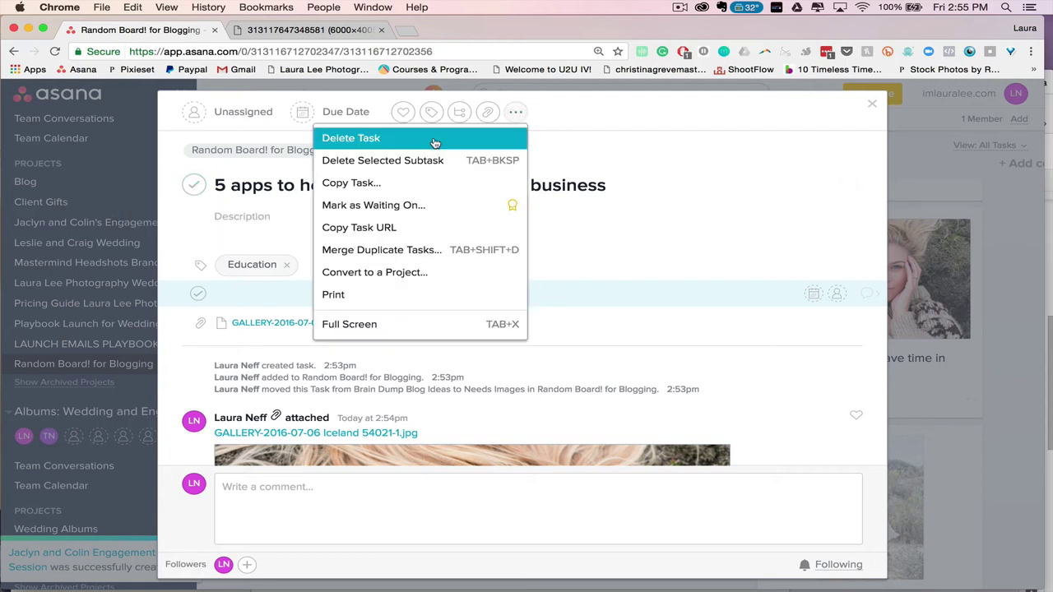
click(166, 219)
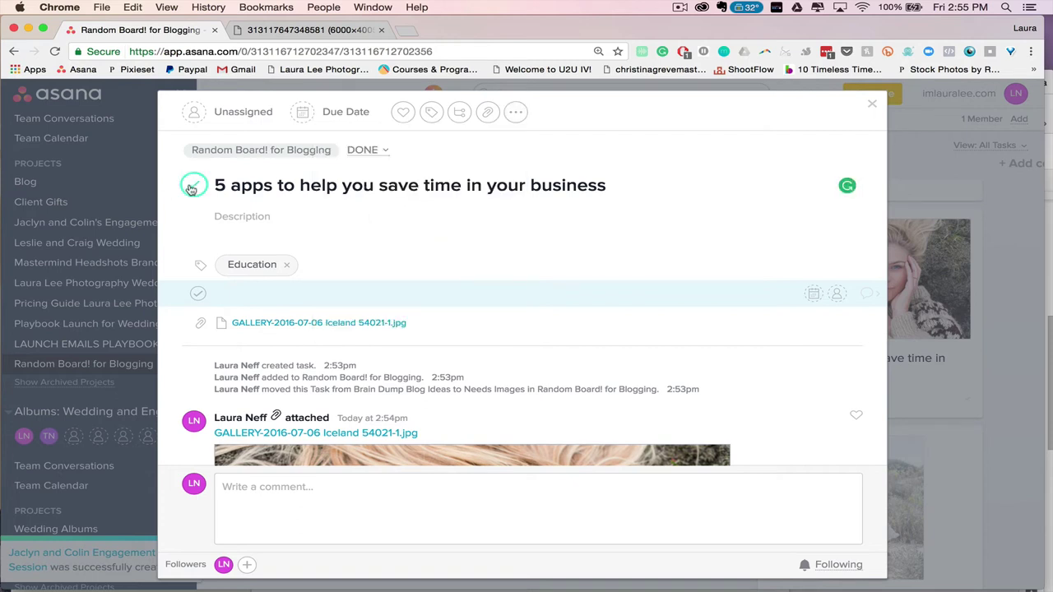
click(191, 186)
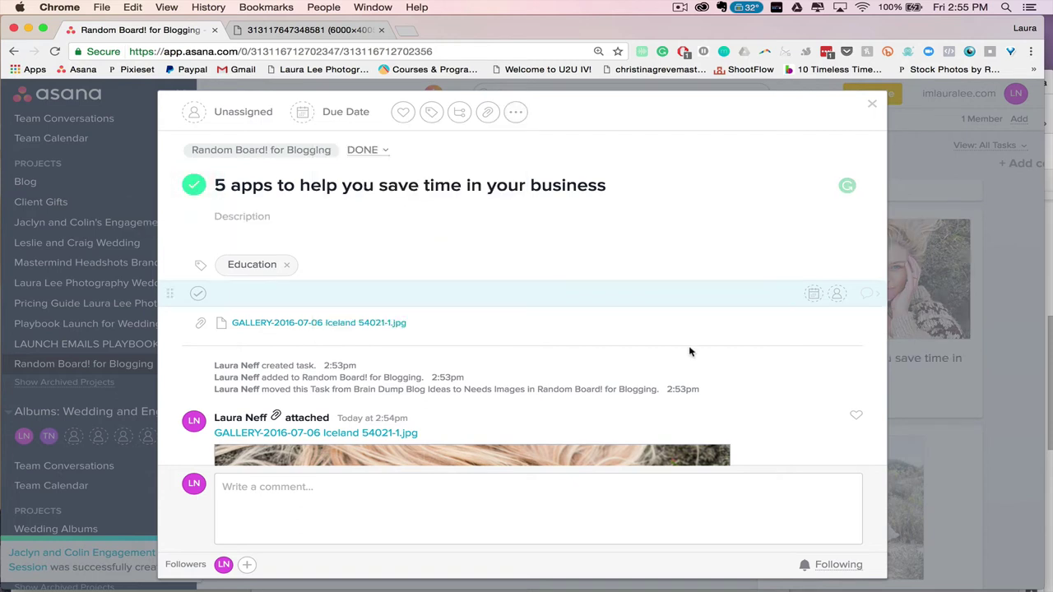
click(1011, 372)
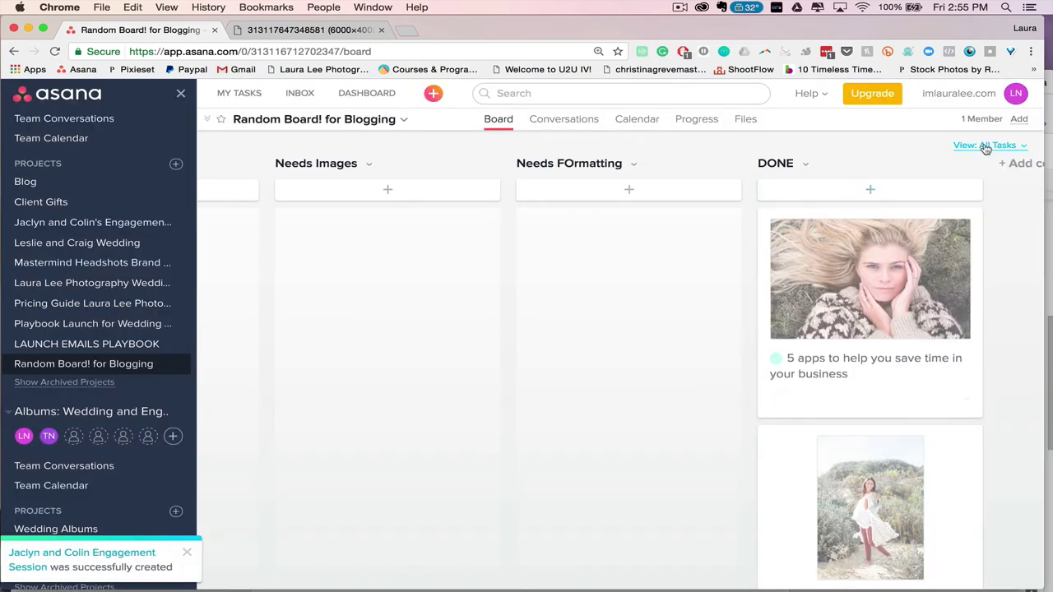
scroll(874, 304, right, 4)
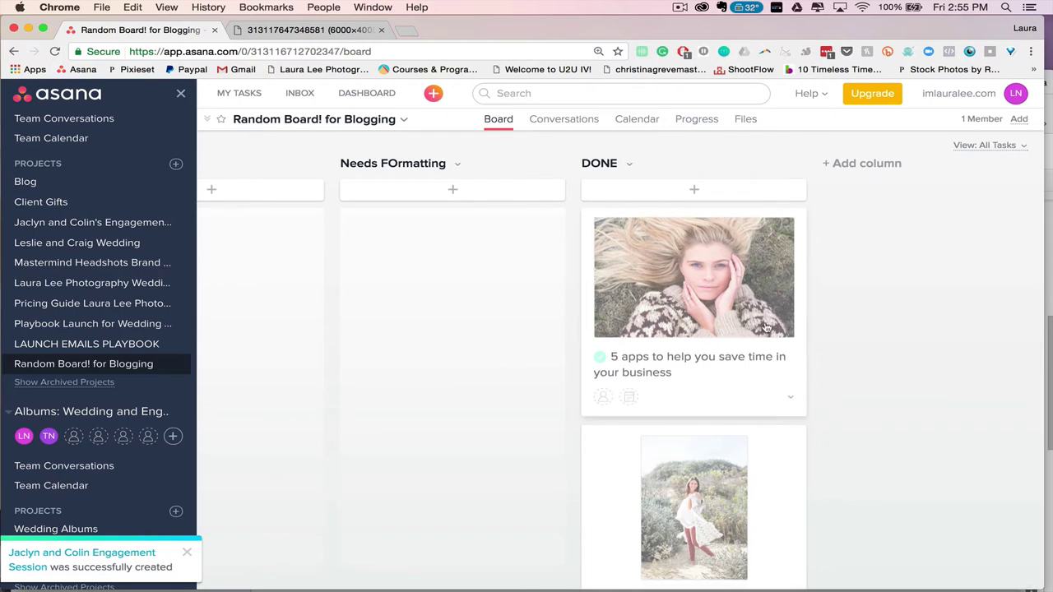
Switch the board view from All Tasks to Incomplete Tasks and scroll back to the first column
click(993, 148)
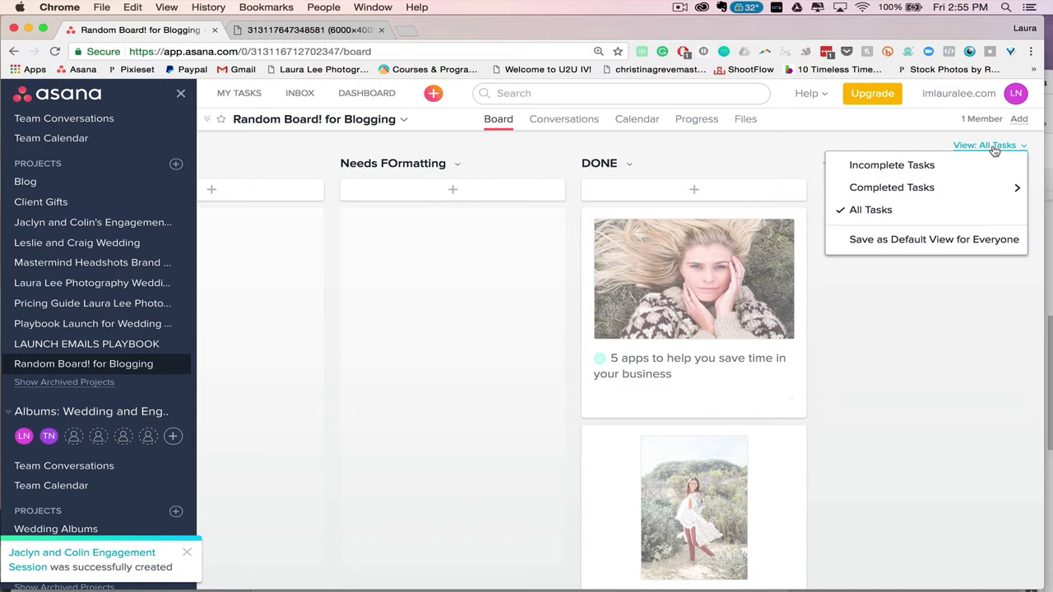
click(956, 164)
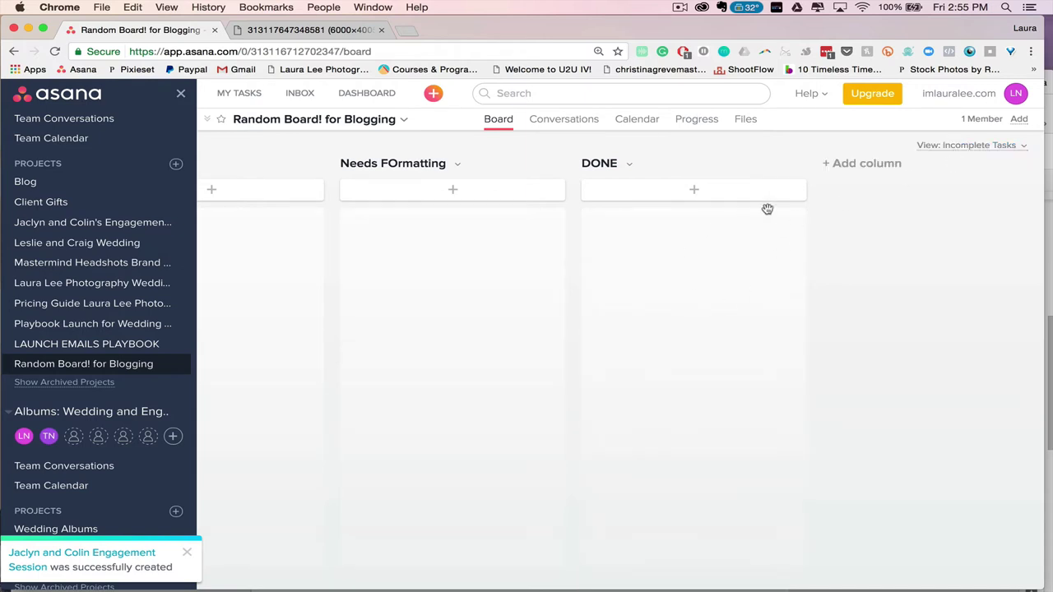
scroll(505, 348, left, 10)
scroll(506, 348, left, 4)
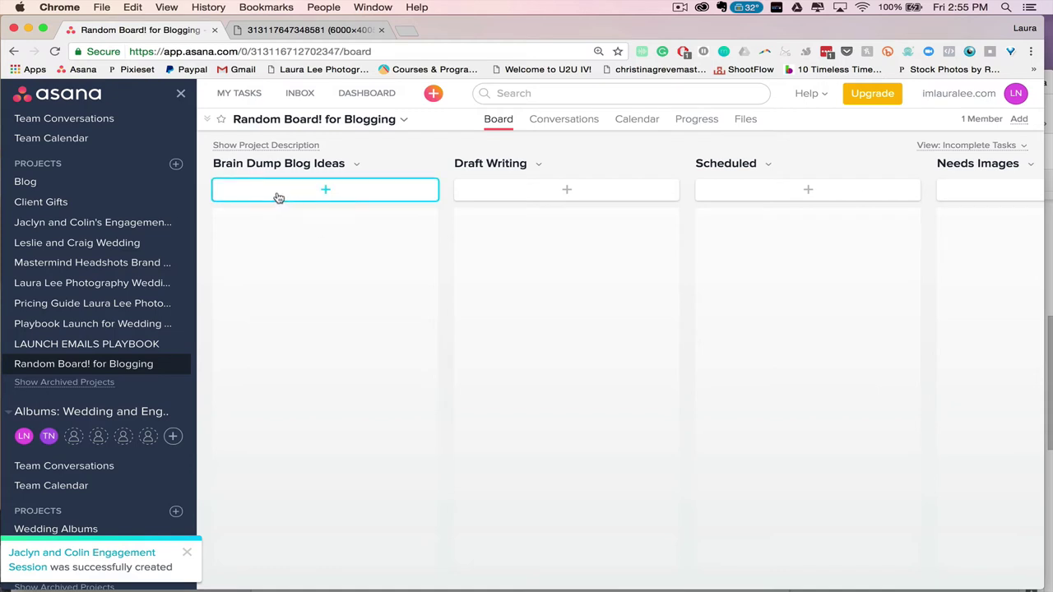
scroll(82, 226, up, 3)
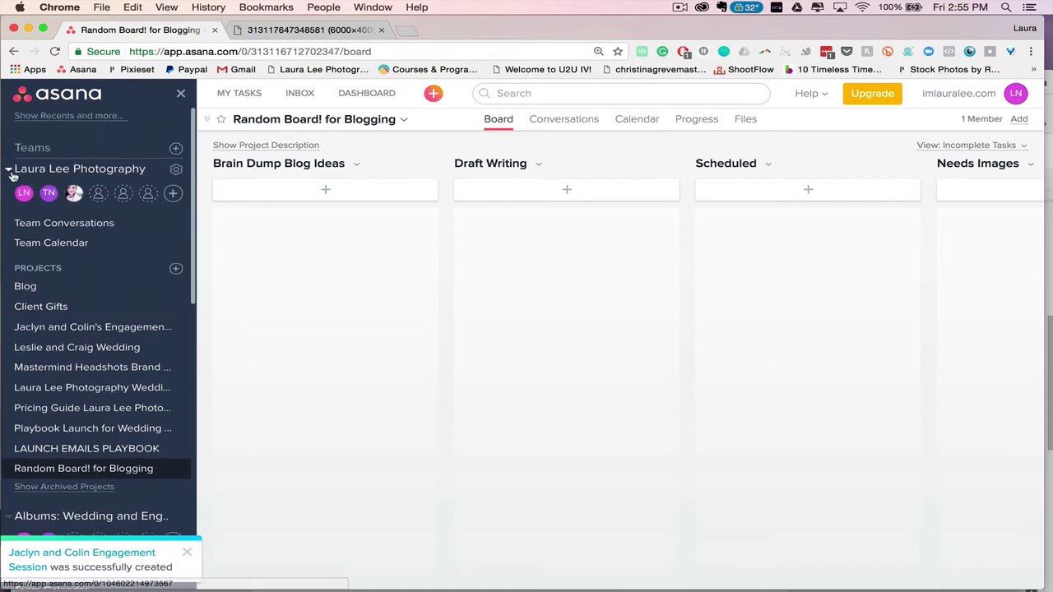
click(8, 169)
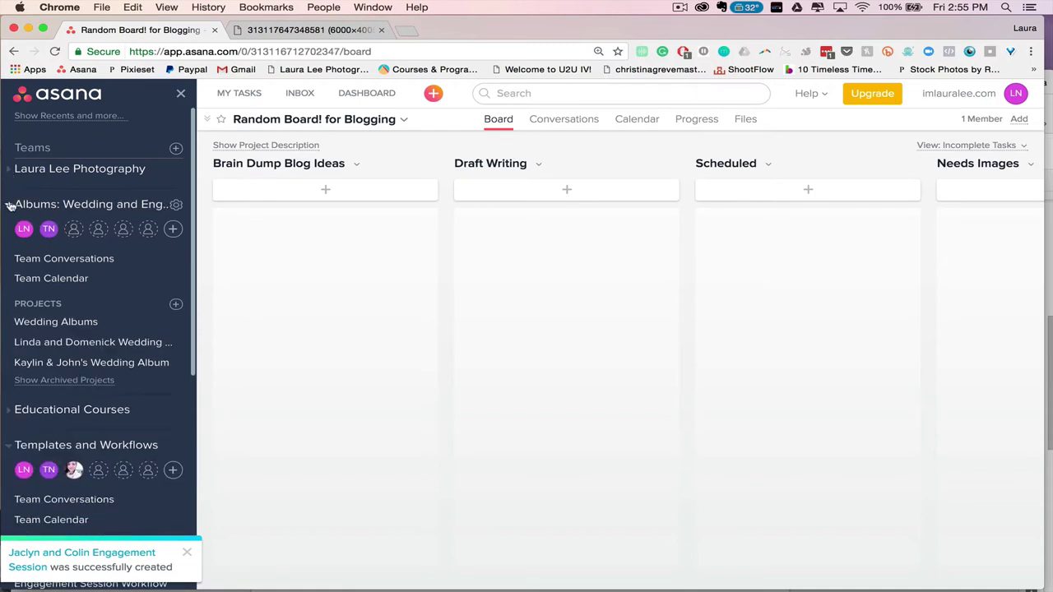
click(10, 204)
click(10, 251)
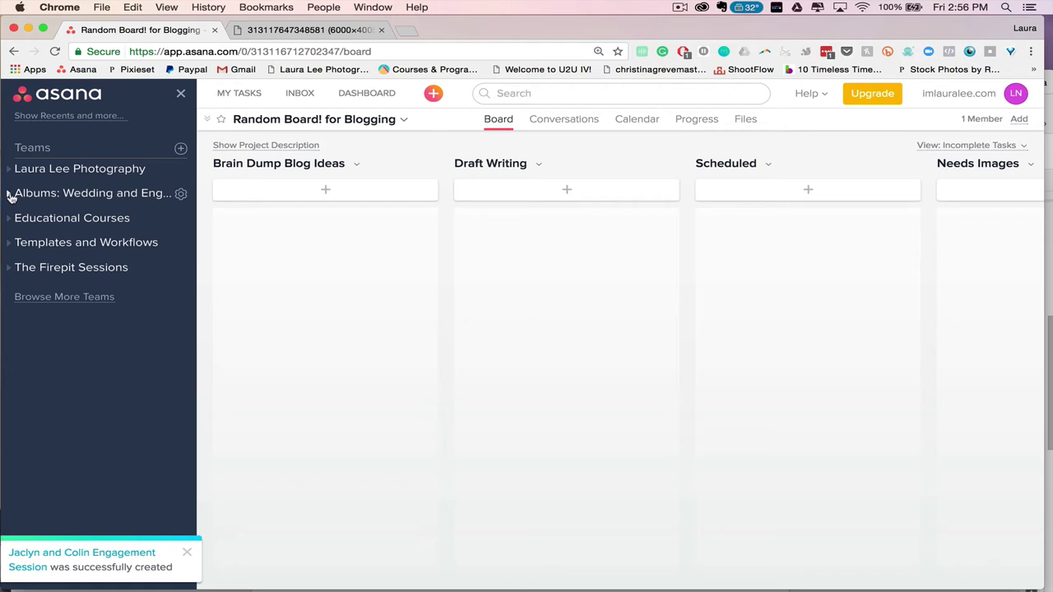
click(9, 194)
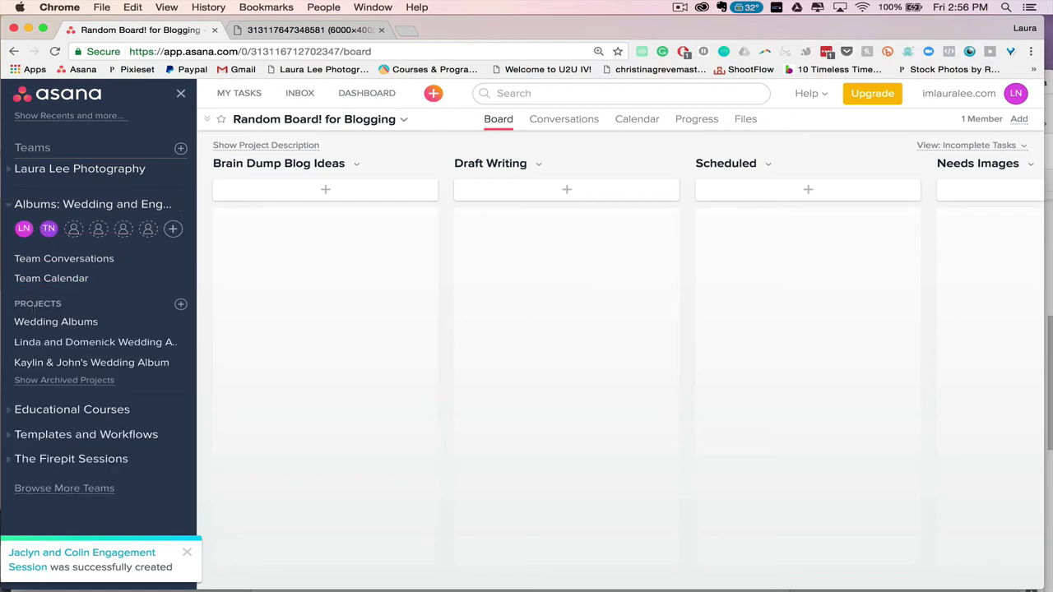
click(8, 205)
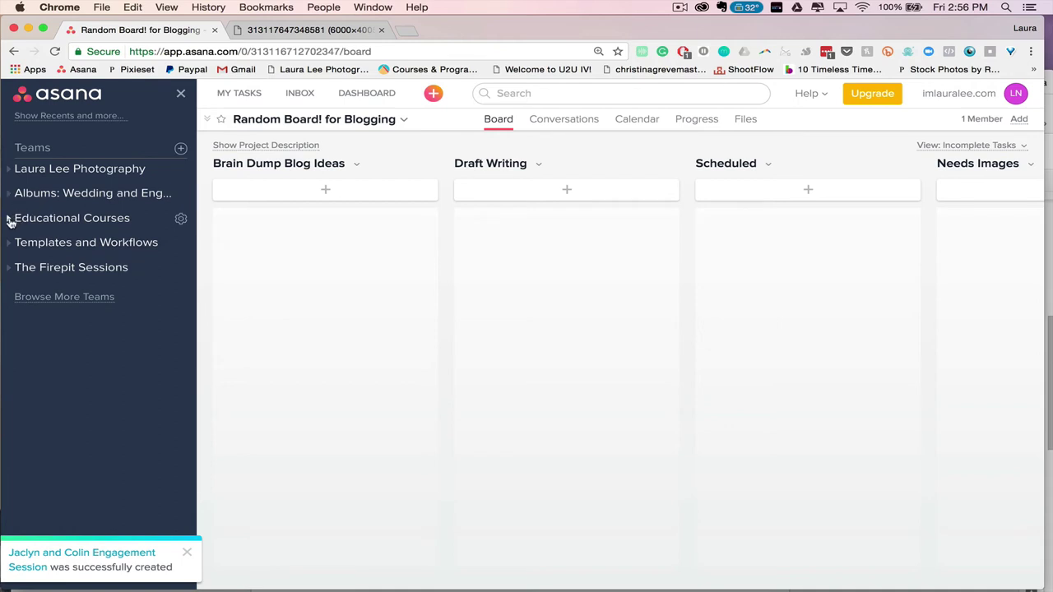
click(9, 218)
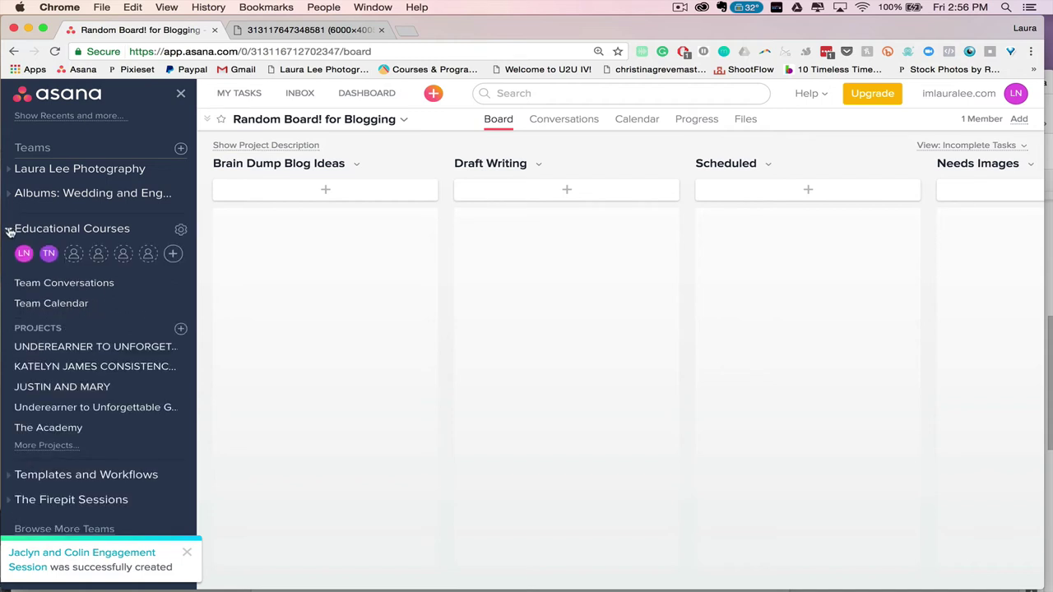
click(9, 225)
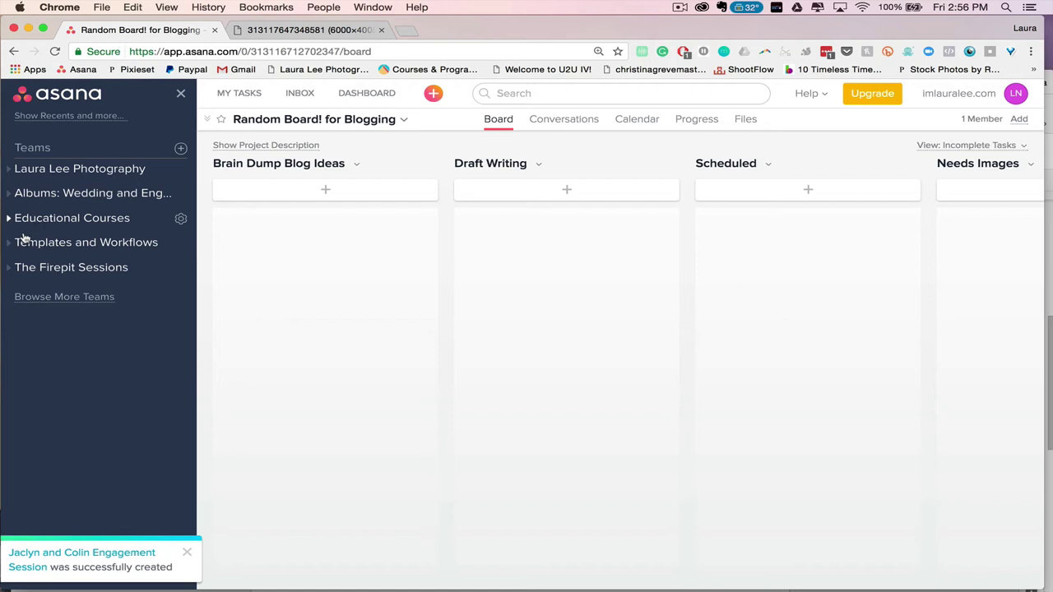
click(9, 241)
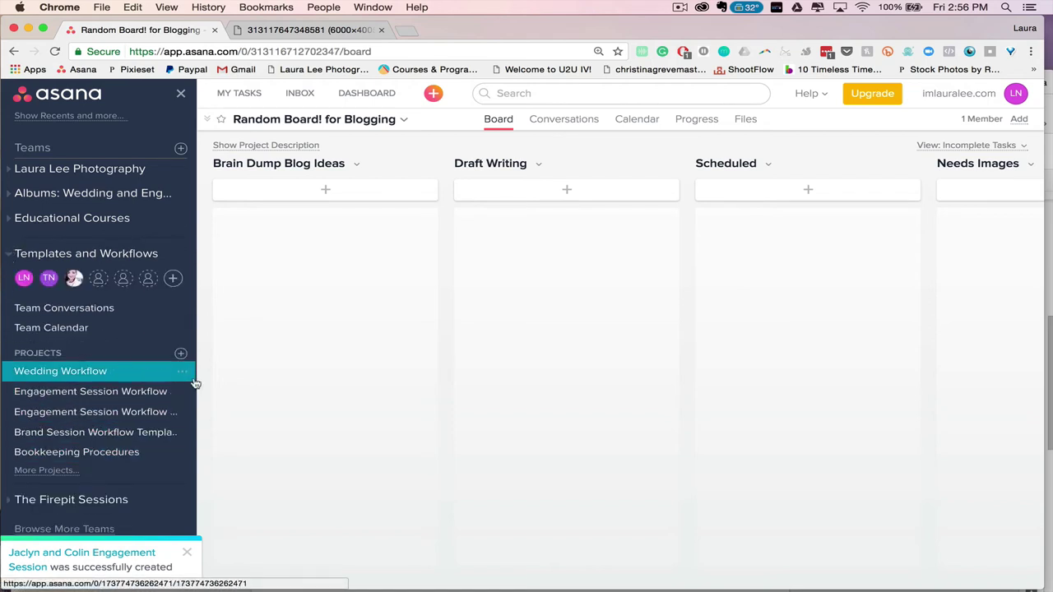
click(9, 257)
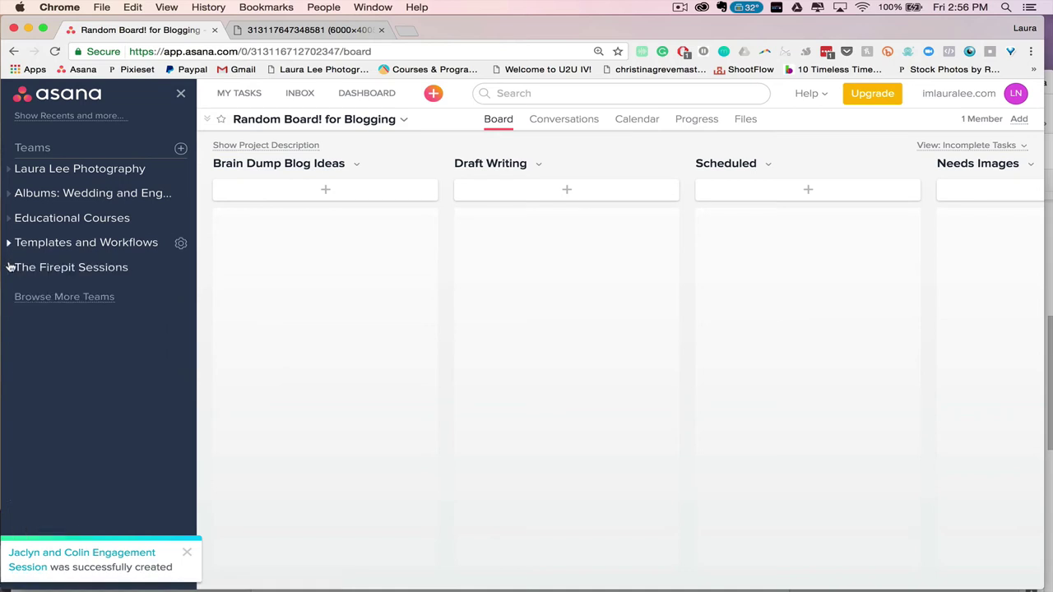
click(9, 269)
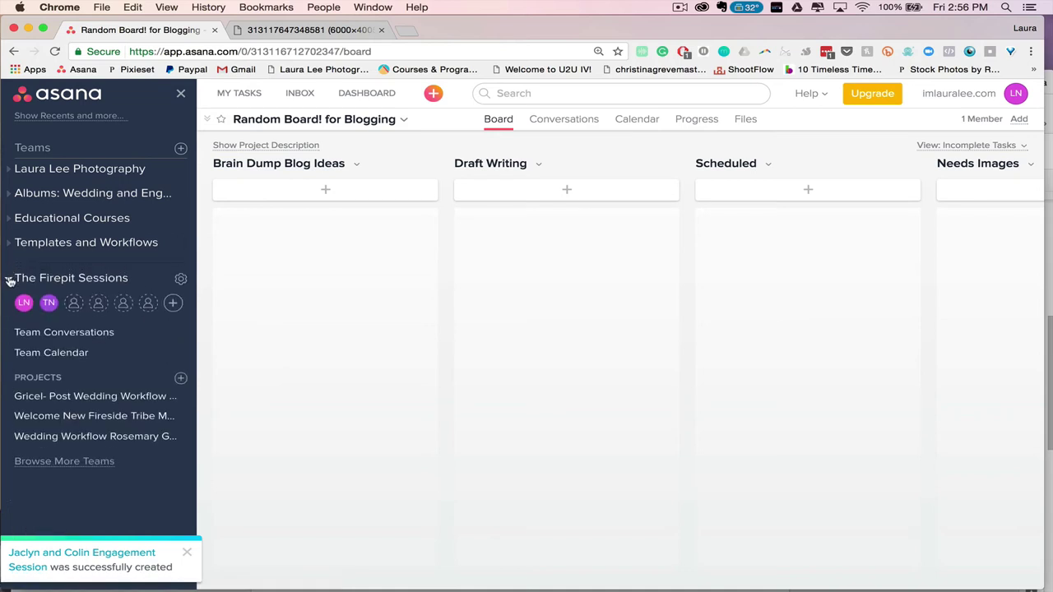
click(9, 280)
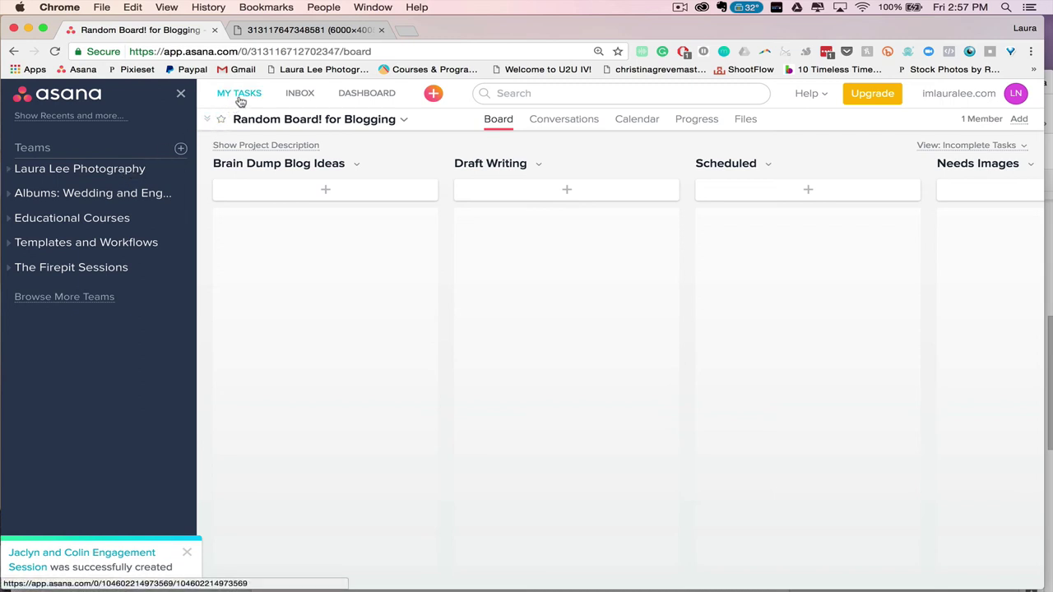
Add a private 'Laundry' task at the top of My Tasks' New Tasks section, with no due date
click(239, 96)
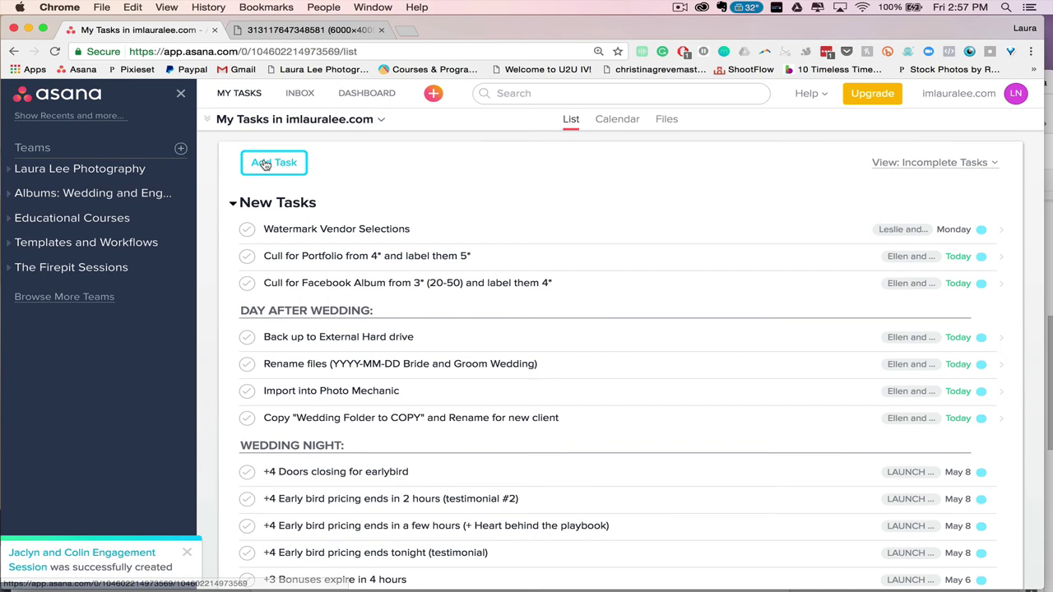
click(265, 164)
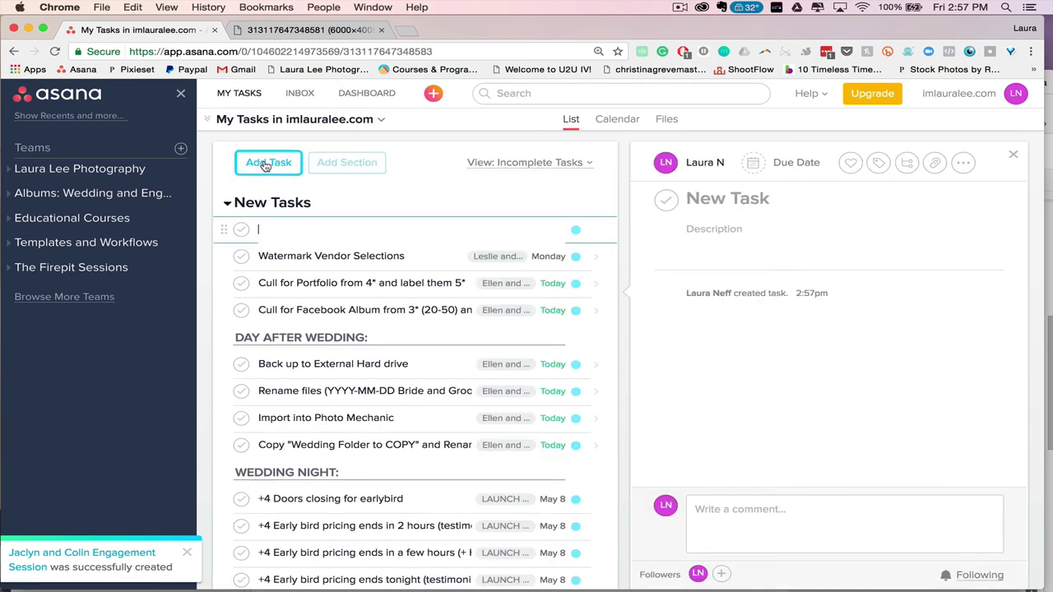
text(Laundry)
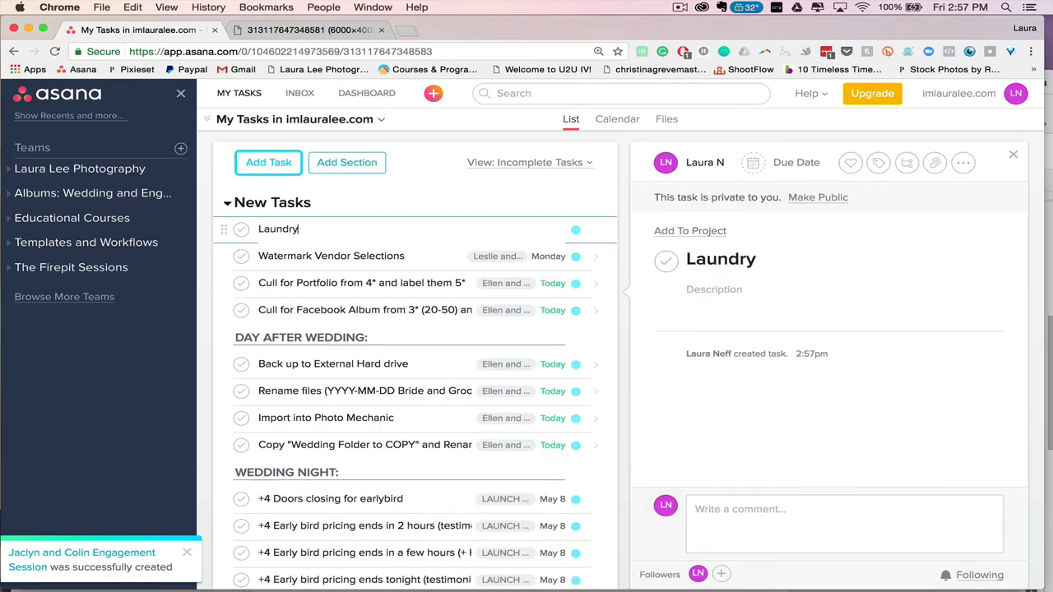
click(206, 240)
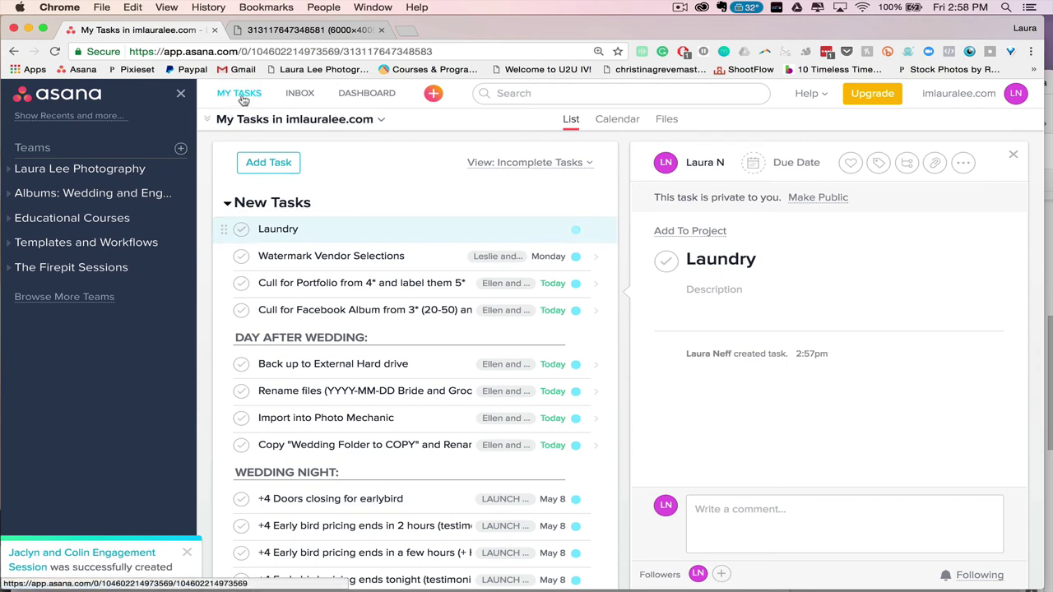
scroll(356, 230, down, 10)
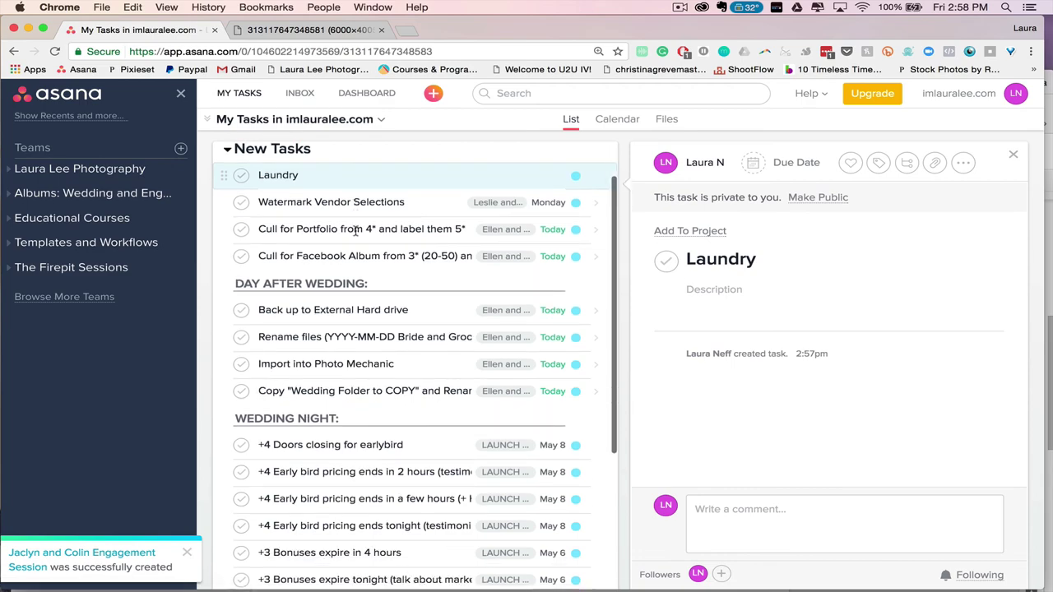
scroll(356, 231, down, 15)
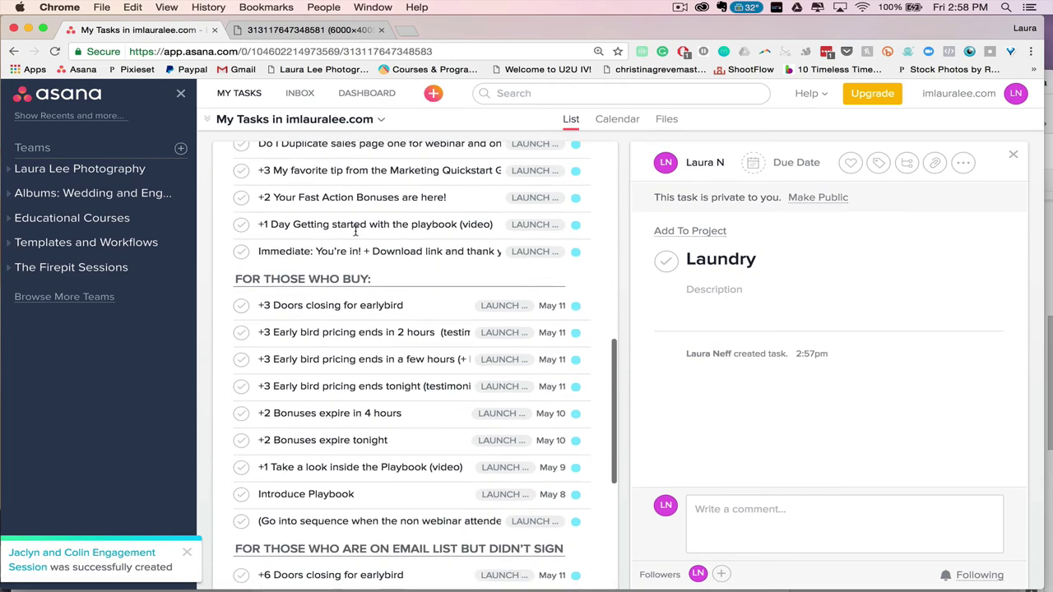
scroll(355, 231, up, 3)
scroll(355, 230, down, 15)
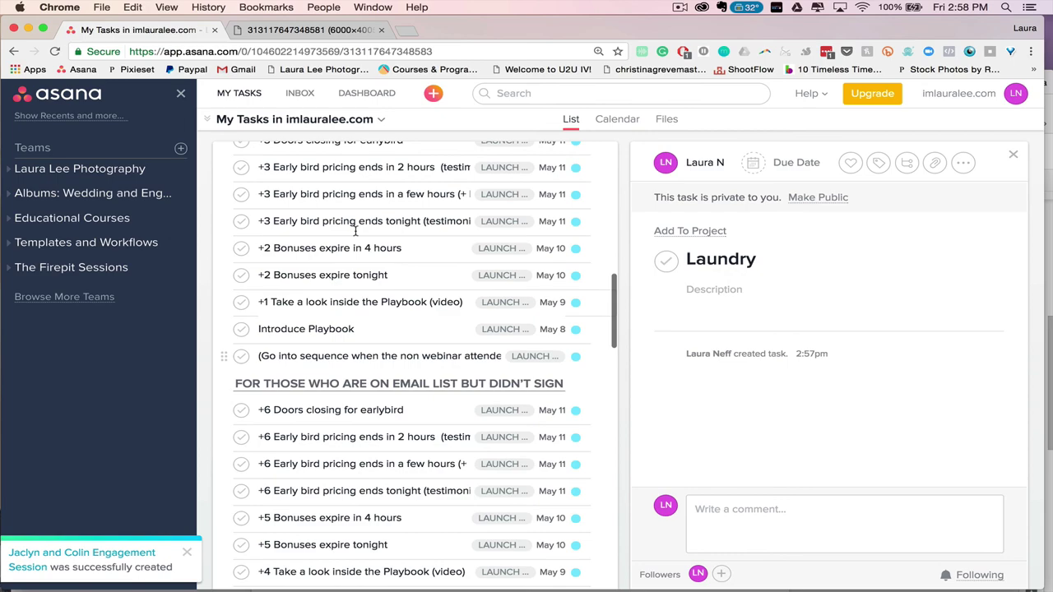
scroll(356, 230, down, 8)
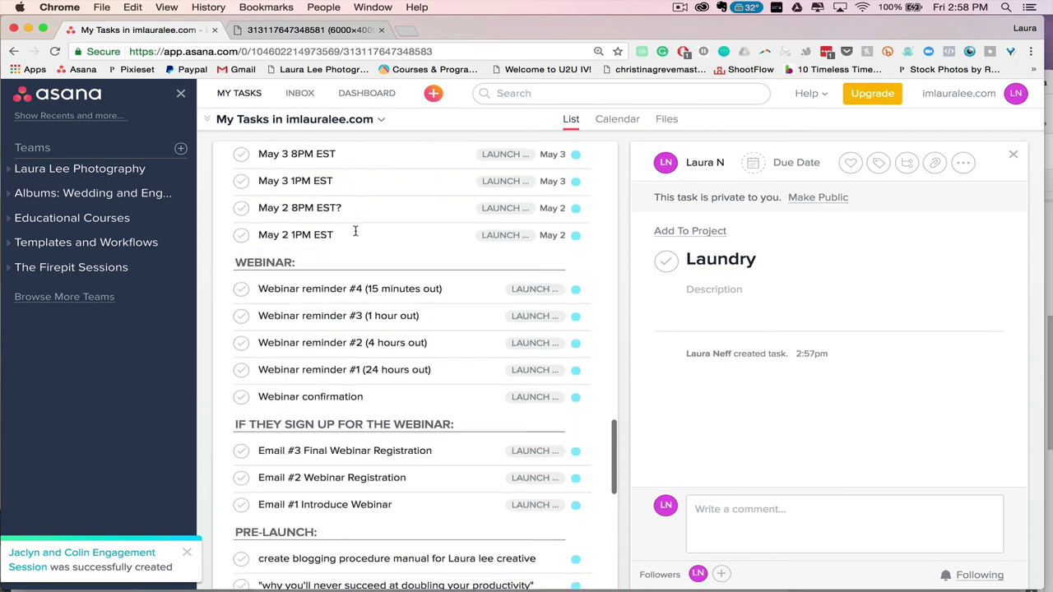
scroll(355, 230, up, 20)
scroll(356, 230, up, 2)
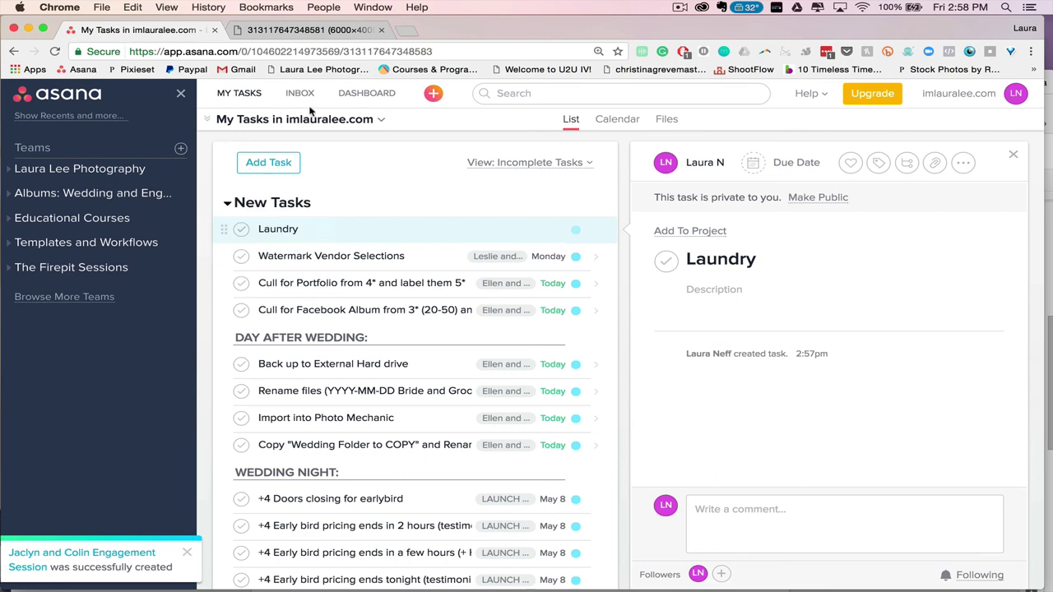
Show My Tasks in calendar view
click(619, 123)
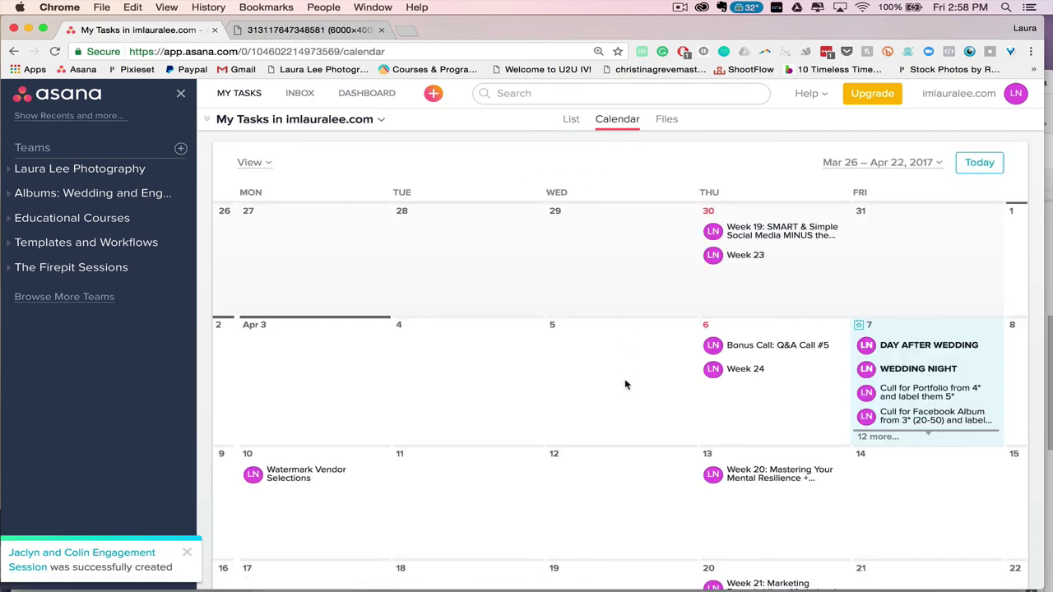
scroll(624, 384, down, 10)
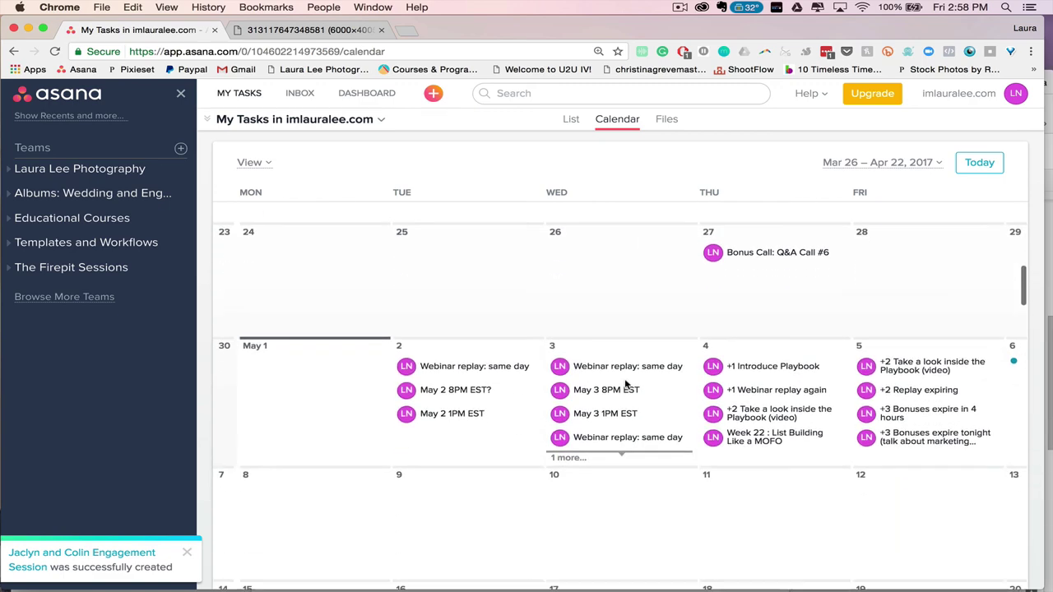
scroll(625, 384, down, 1)
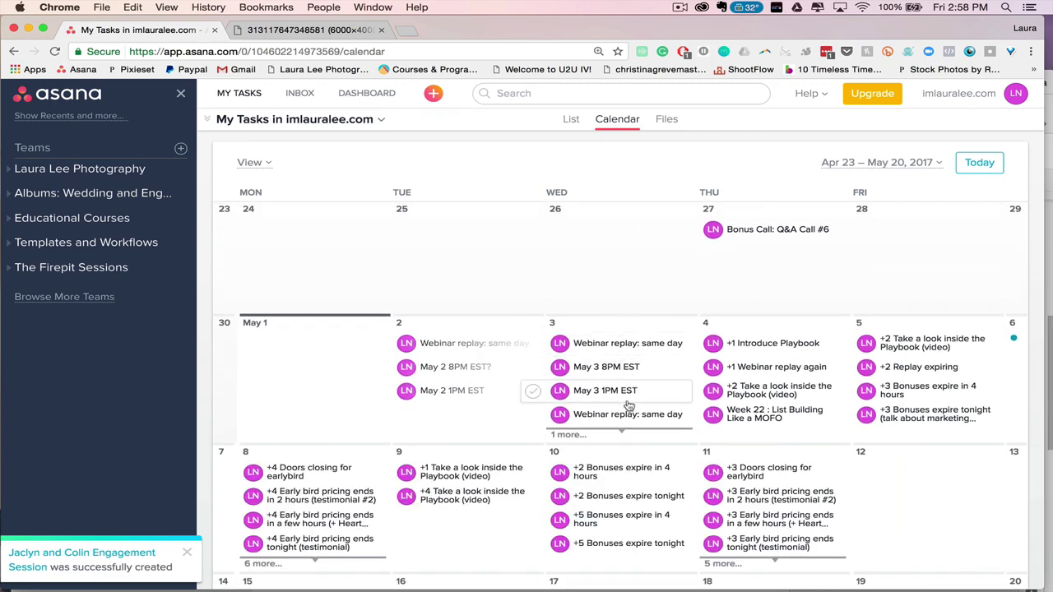
scroll(627, 404, down, 2)
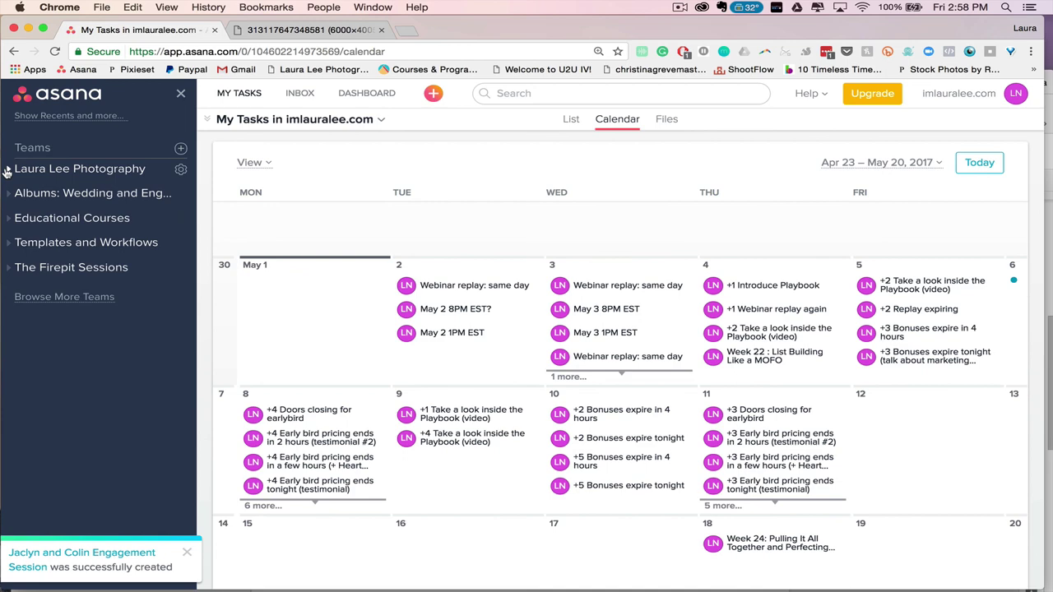
Open the photography team's Leslie and Craig Wedding project and show its tasks in calendar view
click(6, 170)
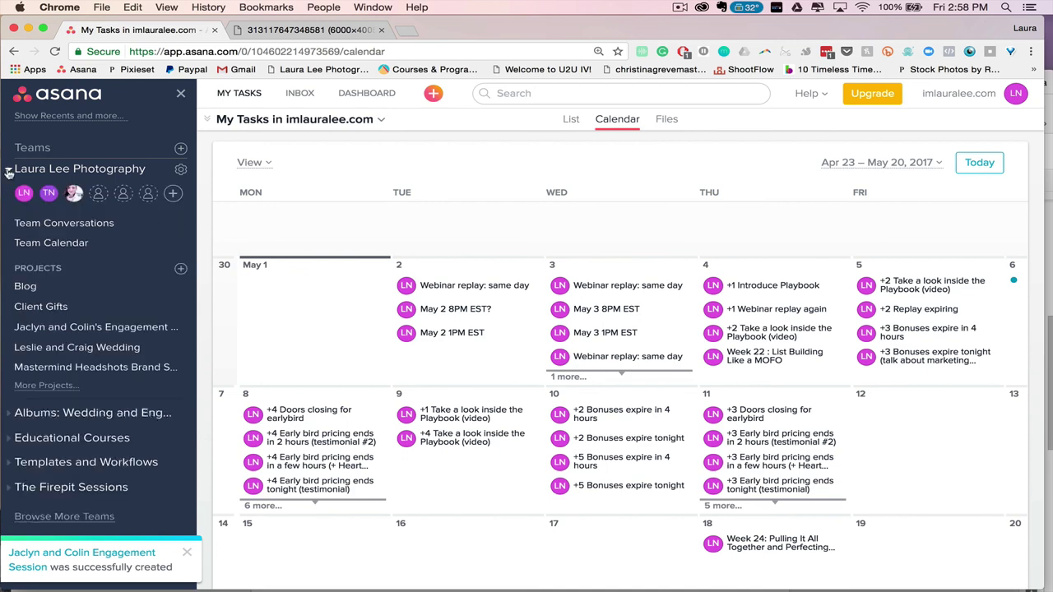
click(51, 345)
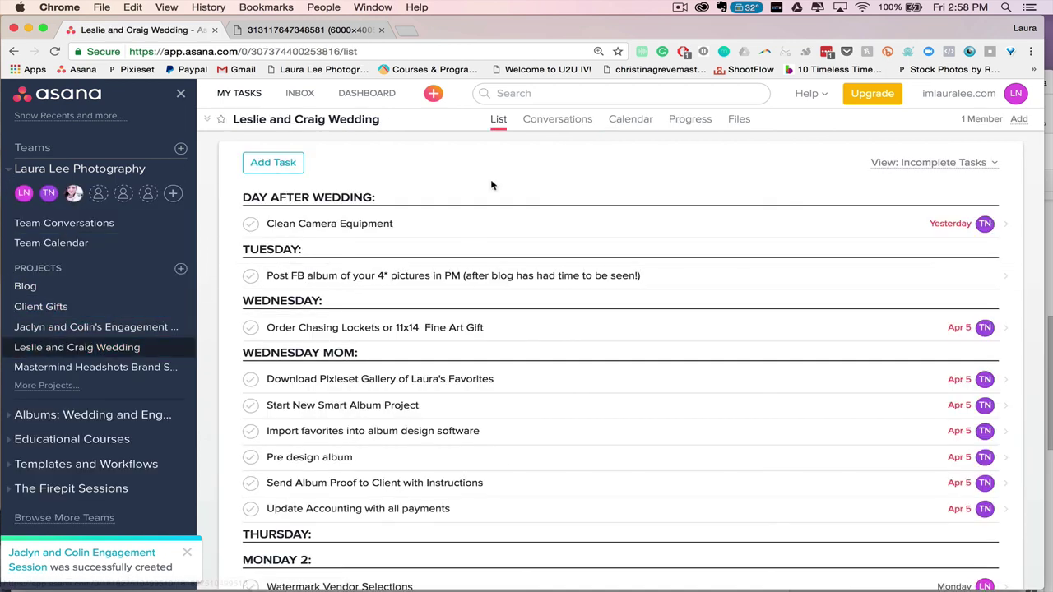
click(616, 123)
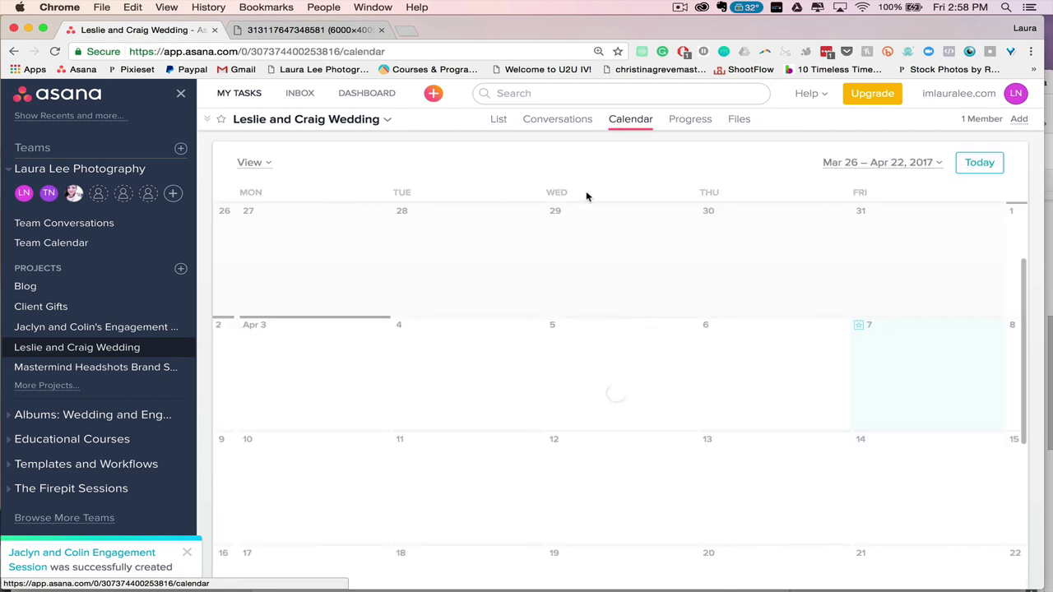
scroll(557, 333, down, 5)
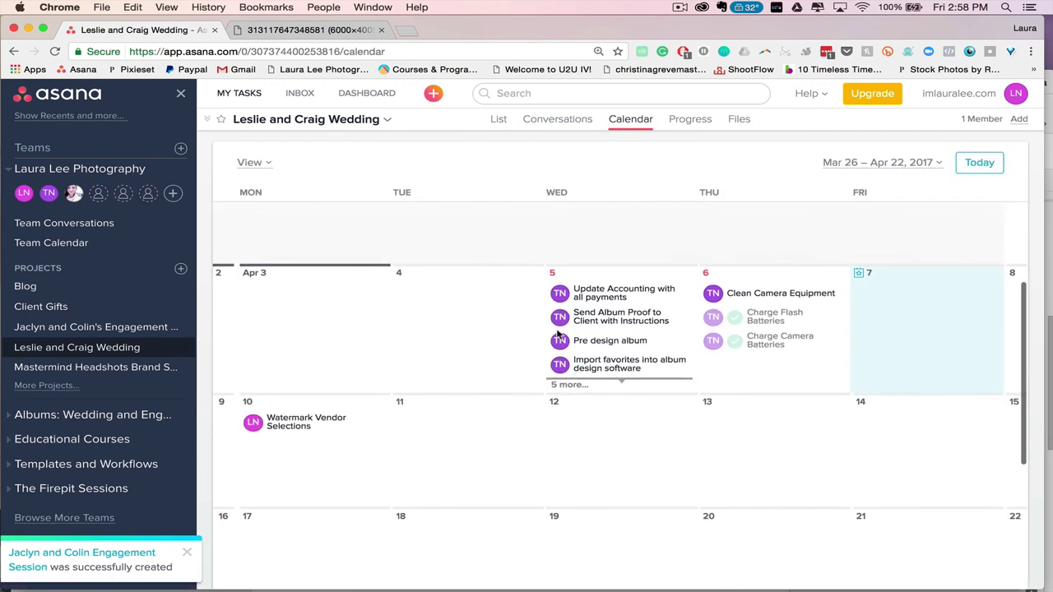
scroll(556, 331, down, 6)
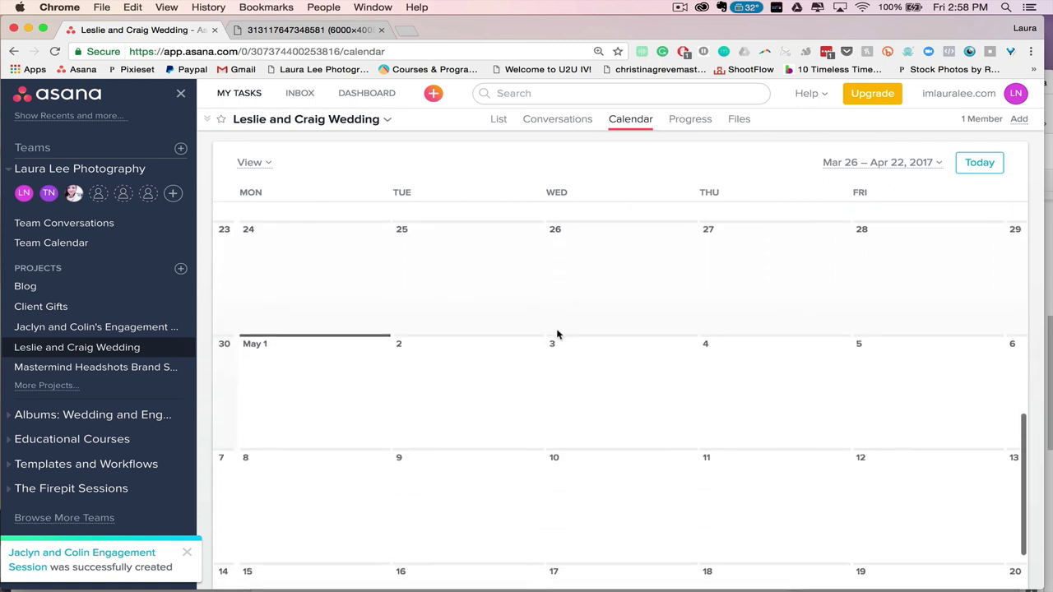
scroll(557, 332, up, 10)
scroll(557, 333, up, 2)
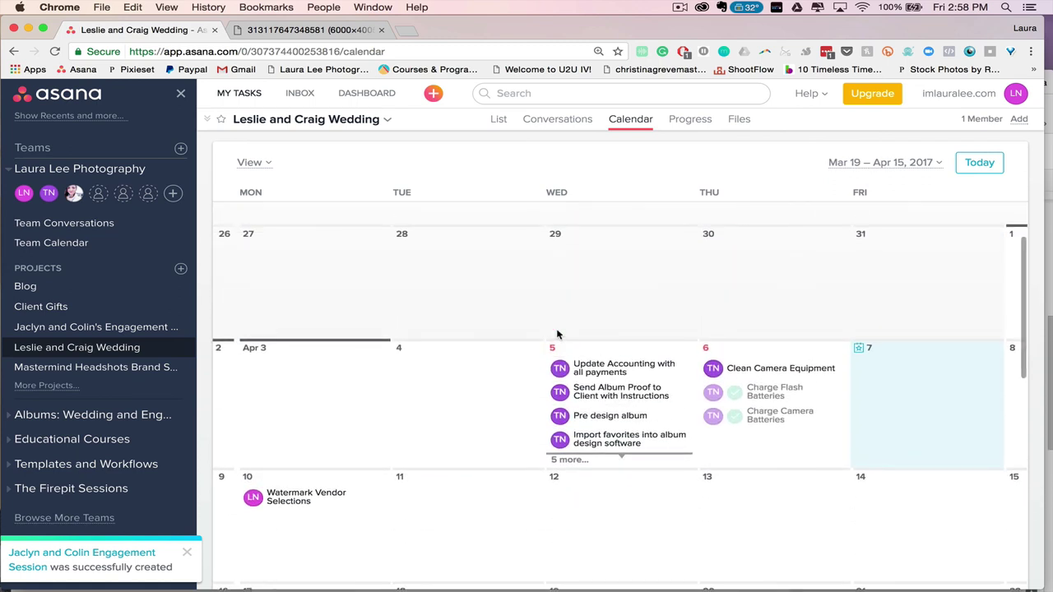